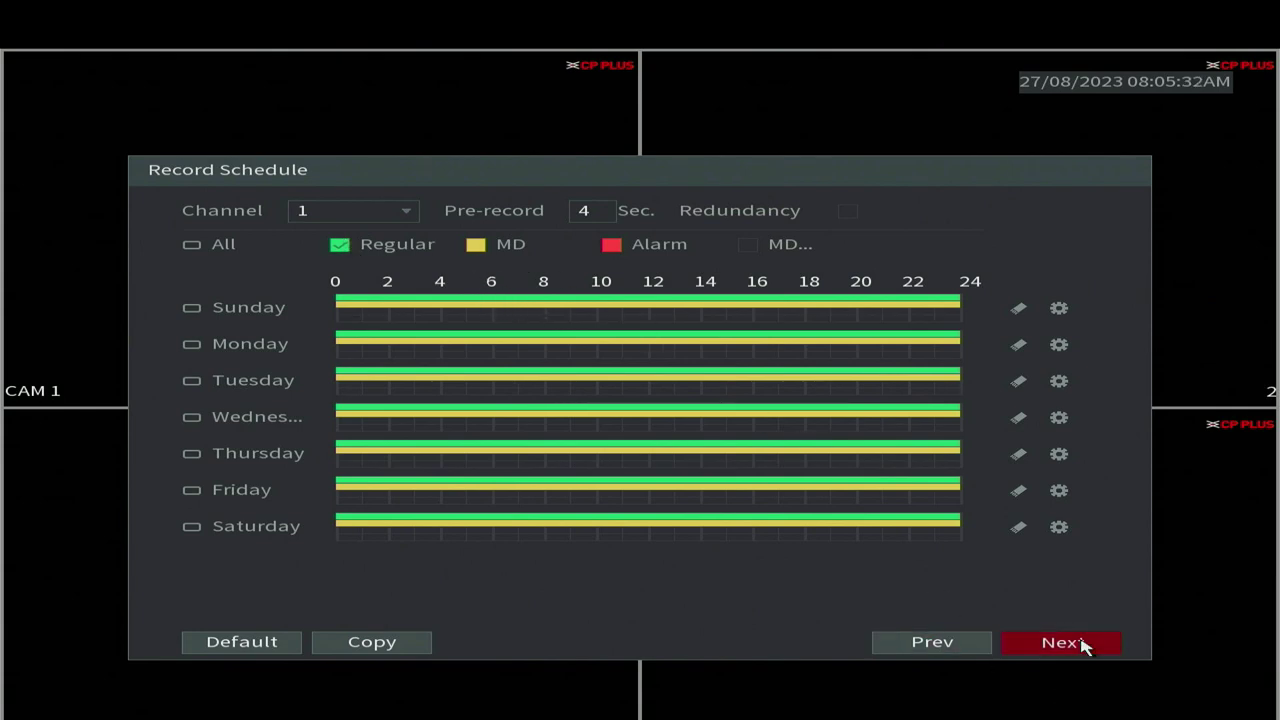
Accept the channel 1 recording schedule and finish the startup wizard
left_click(1079, 645)
left_click(1053, 645)
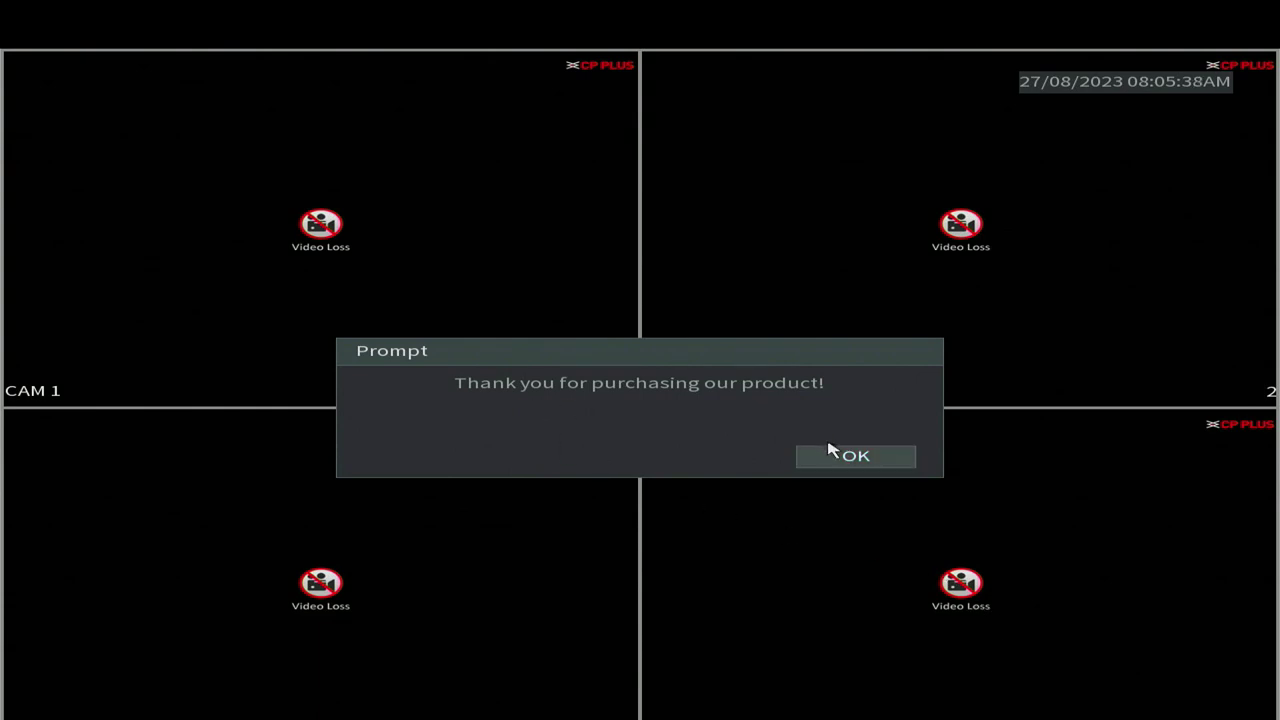
left_click(857, 462)
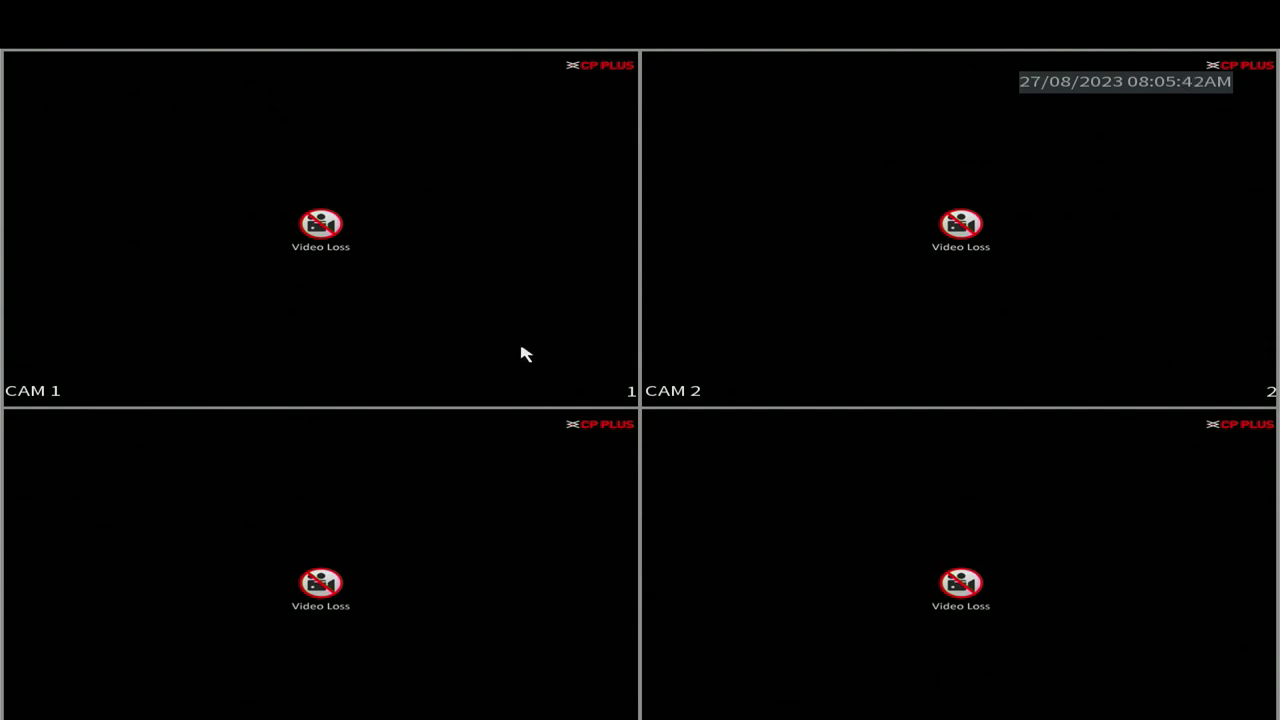
Open recording playback, try limiting the channels to CAM 1, and reselect all four cameras
right_click(389, 290)
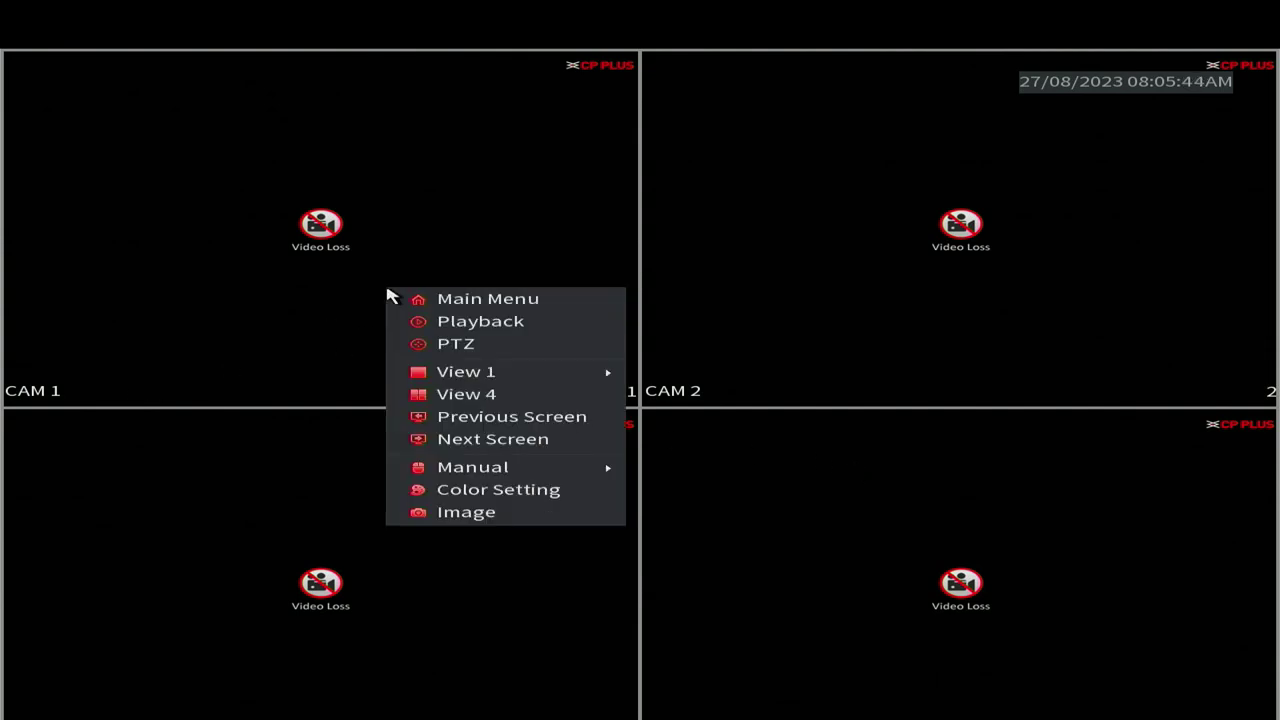
left_click(583, 300)
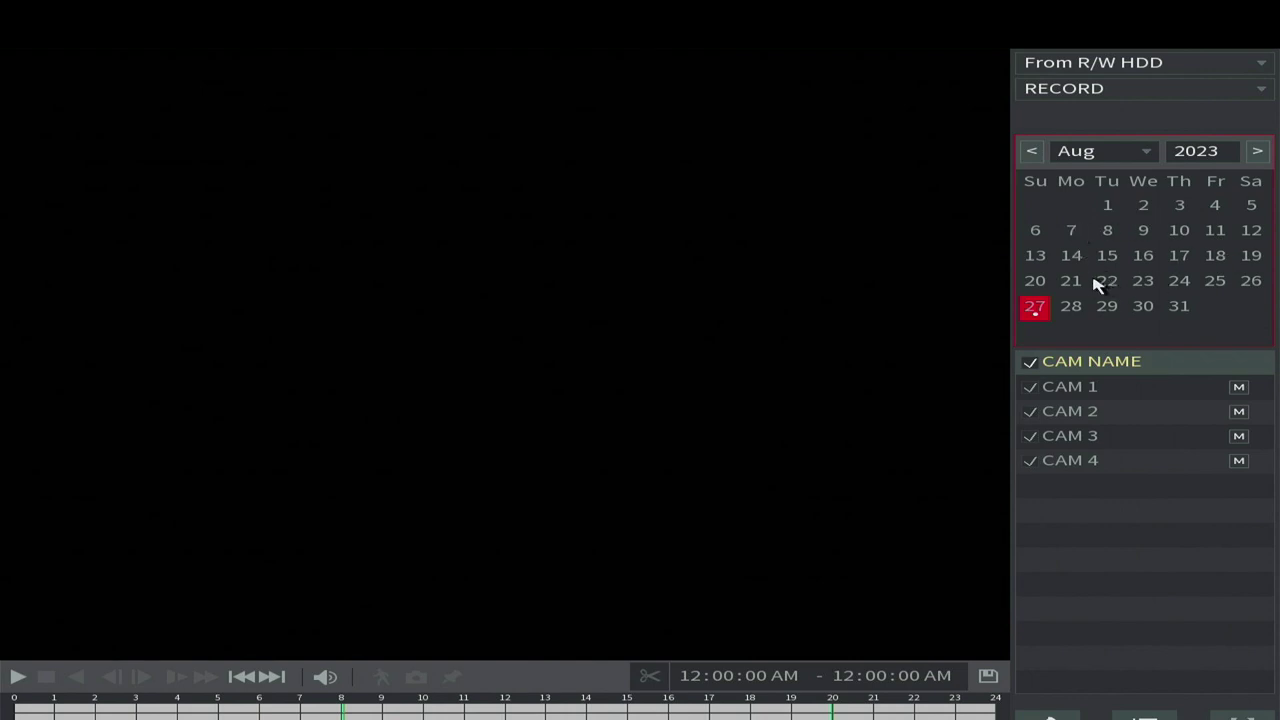
left_click(1034, 460)
left_click(1034, 437)
left_click(1034, 411)
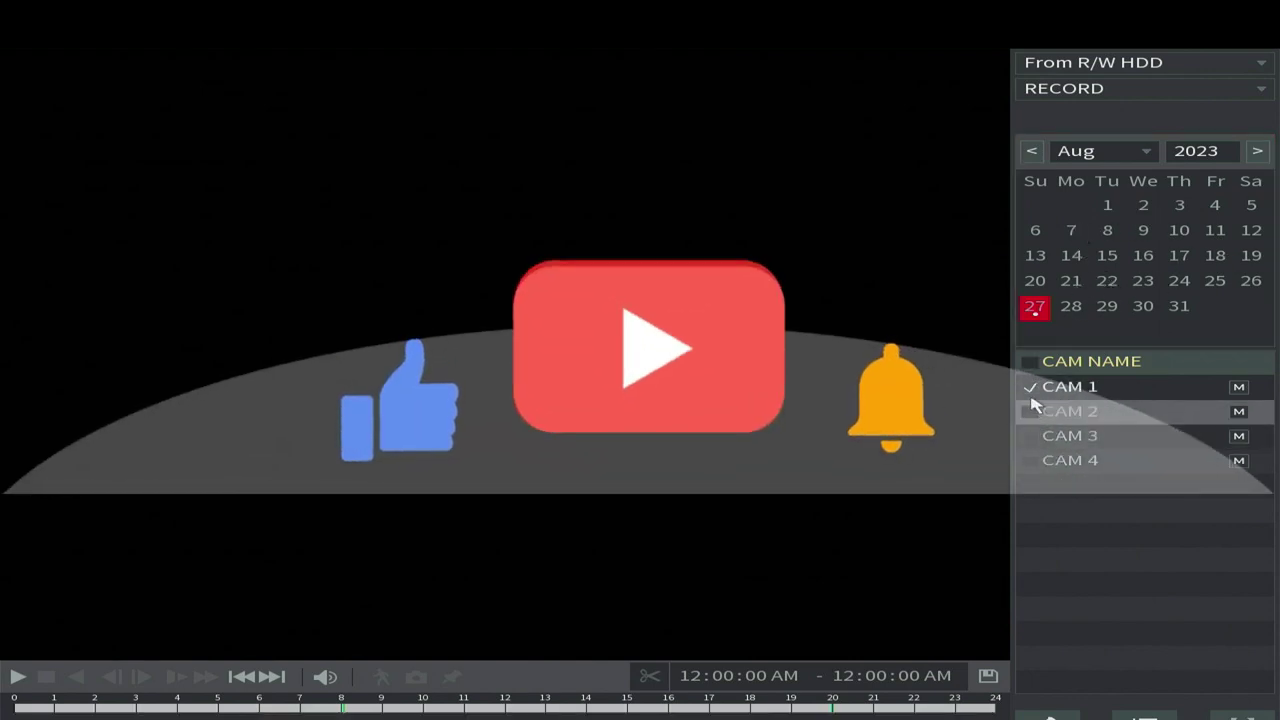
left_click(1030, 363)
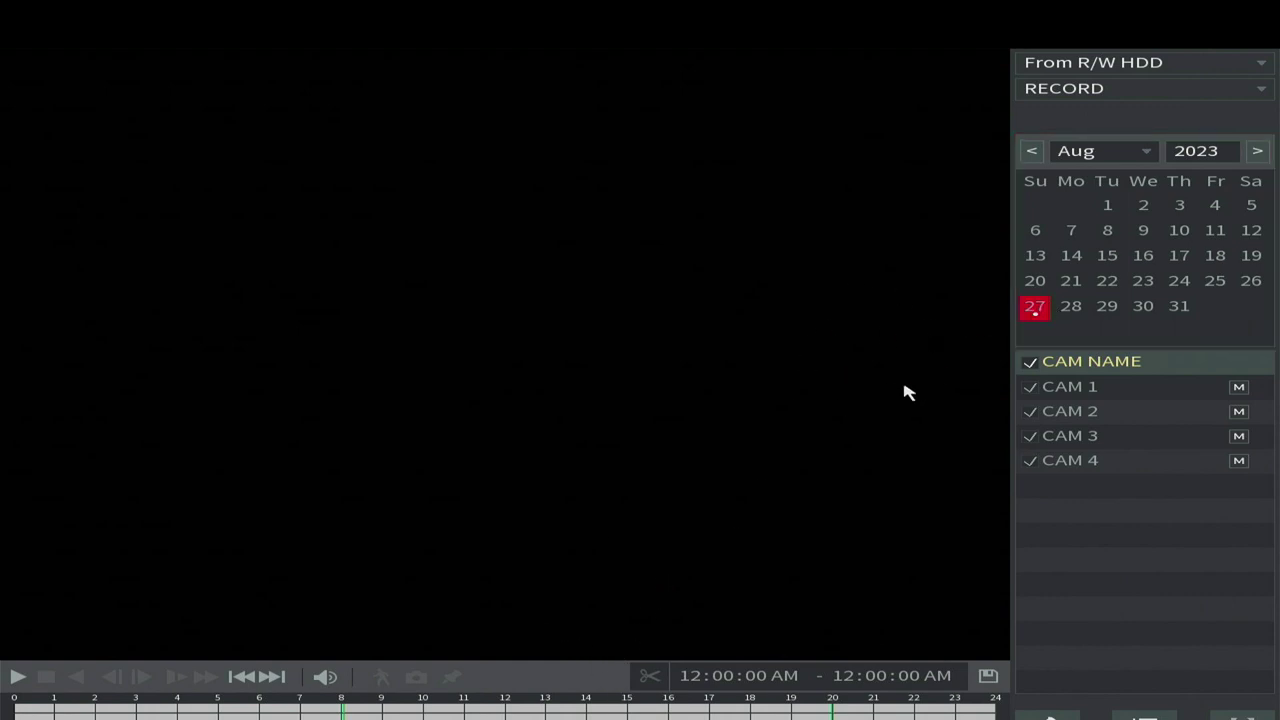
right_click(670, 291)
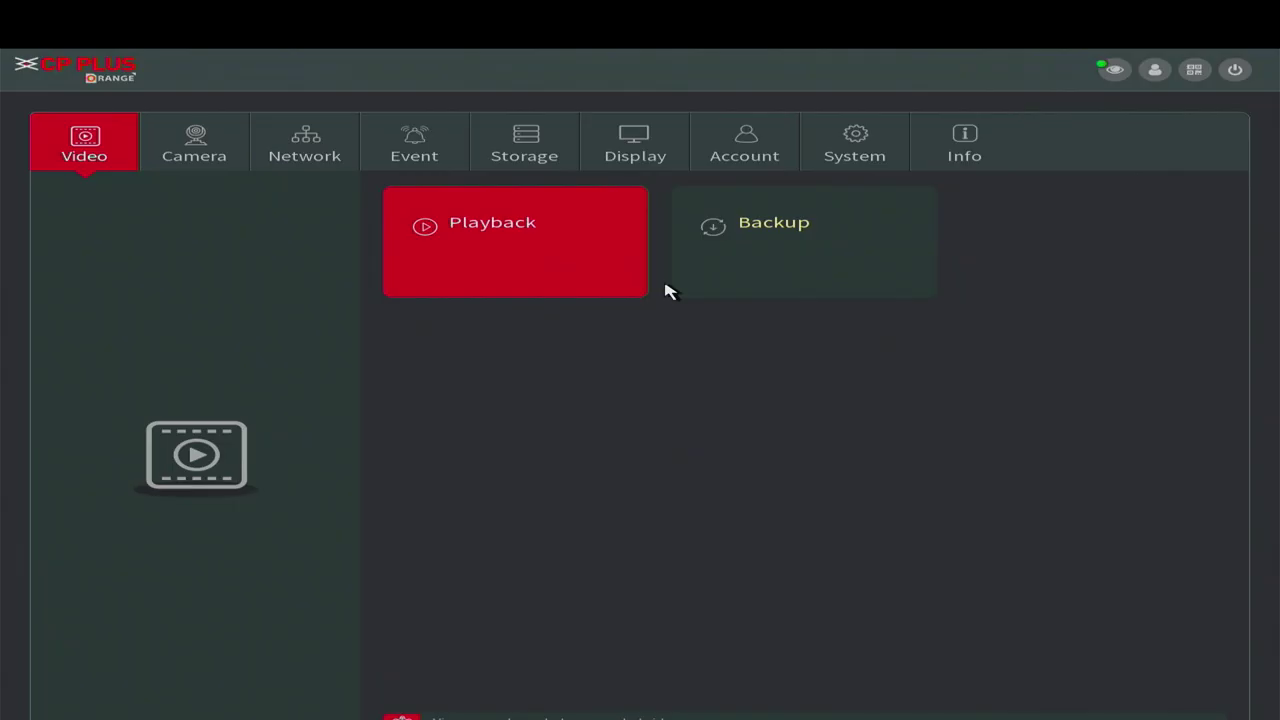
Examine the video backup settings, including device, recording channel, time range and file format
left_click(751, 250)
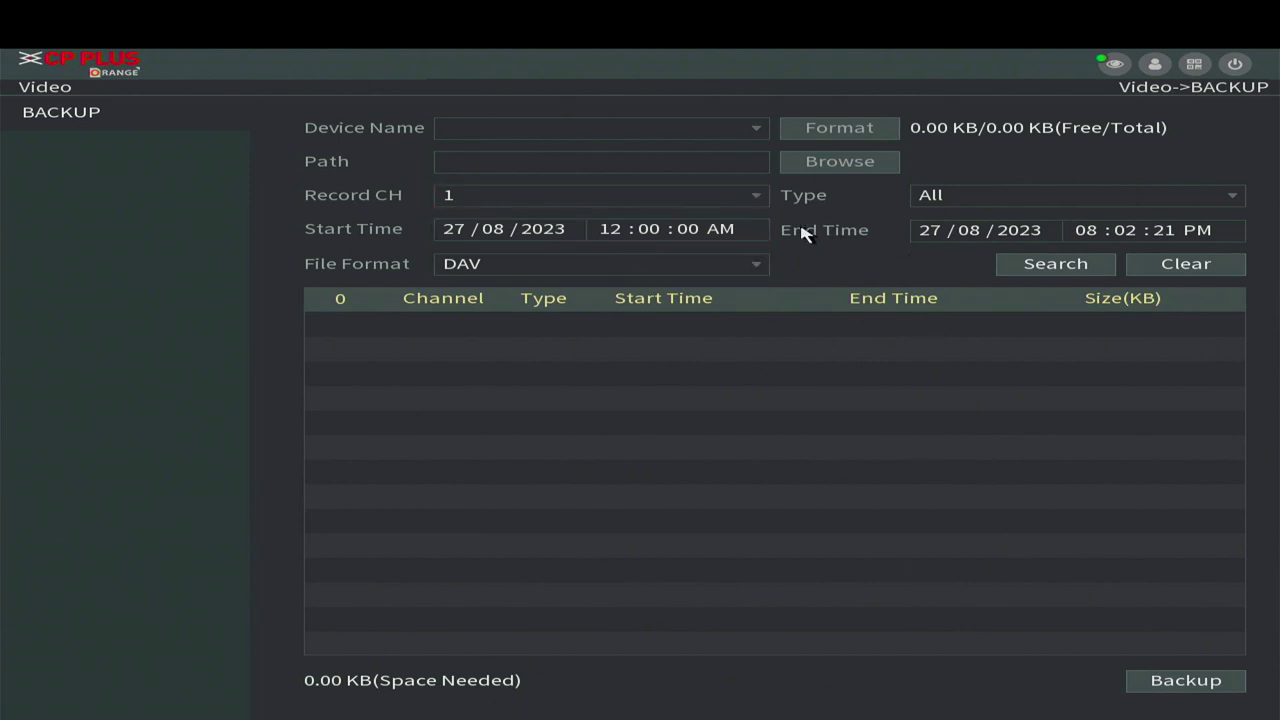
right_click(810, 385)
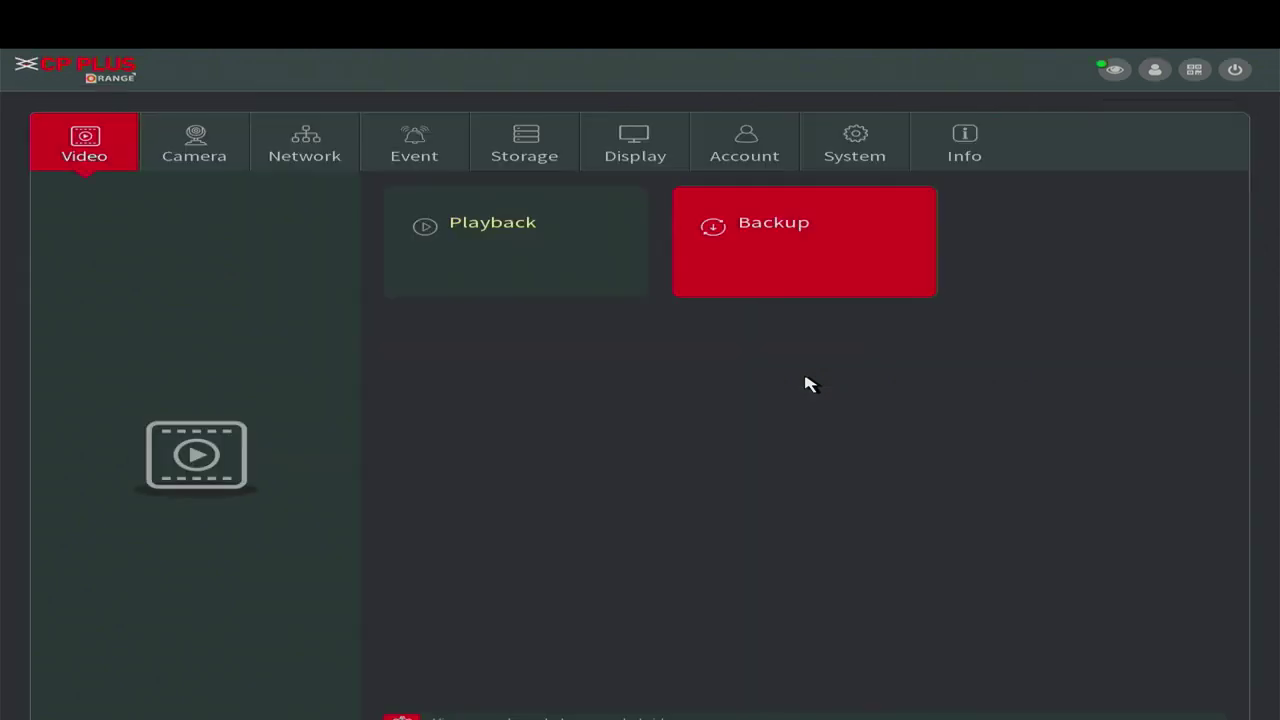
Enable audio encoding for channel 1's main stream and revisit the encode settings
left_click(200, 144)
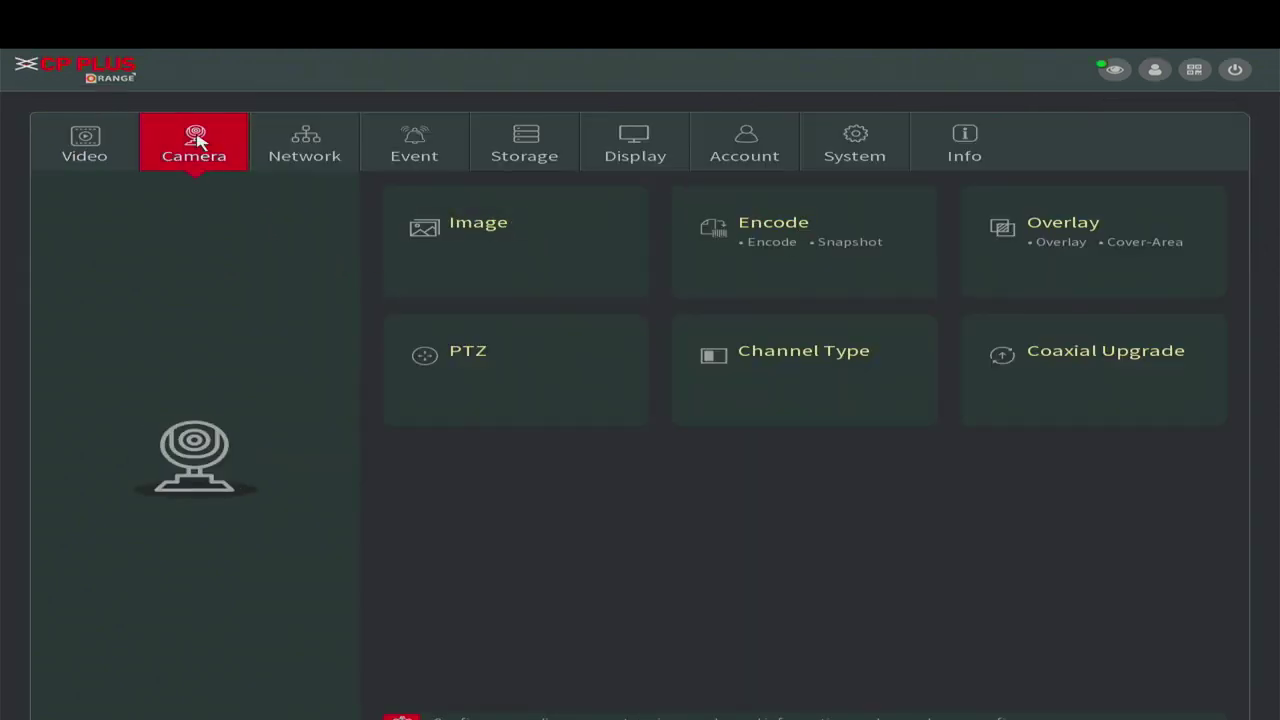
left_click(558, 253)
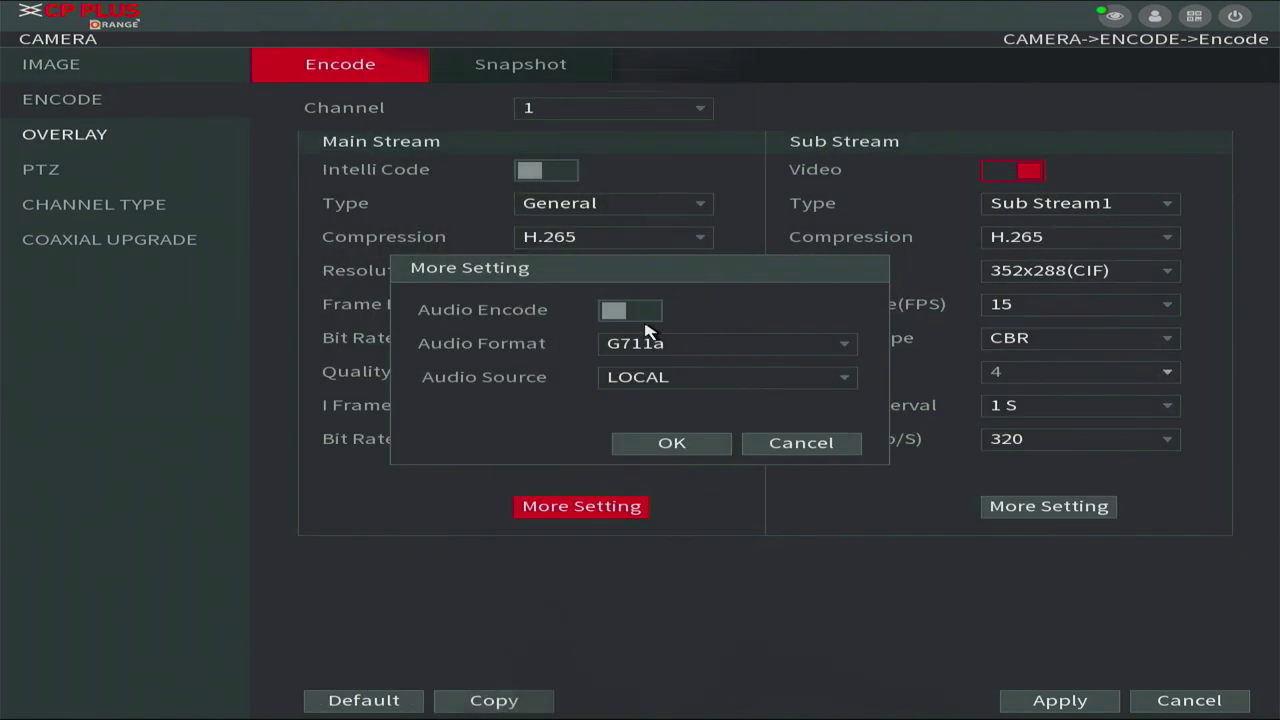
left_click(643, 313)
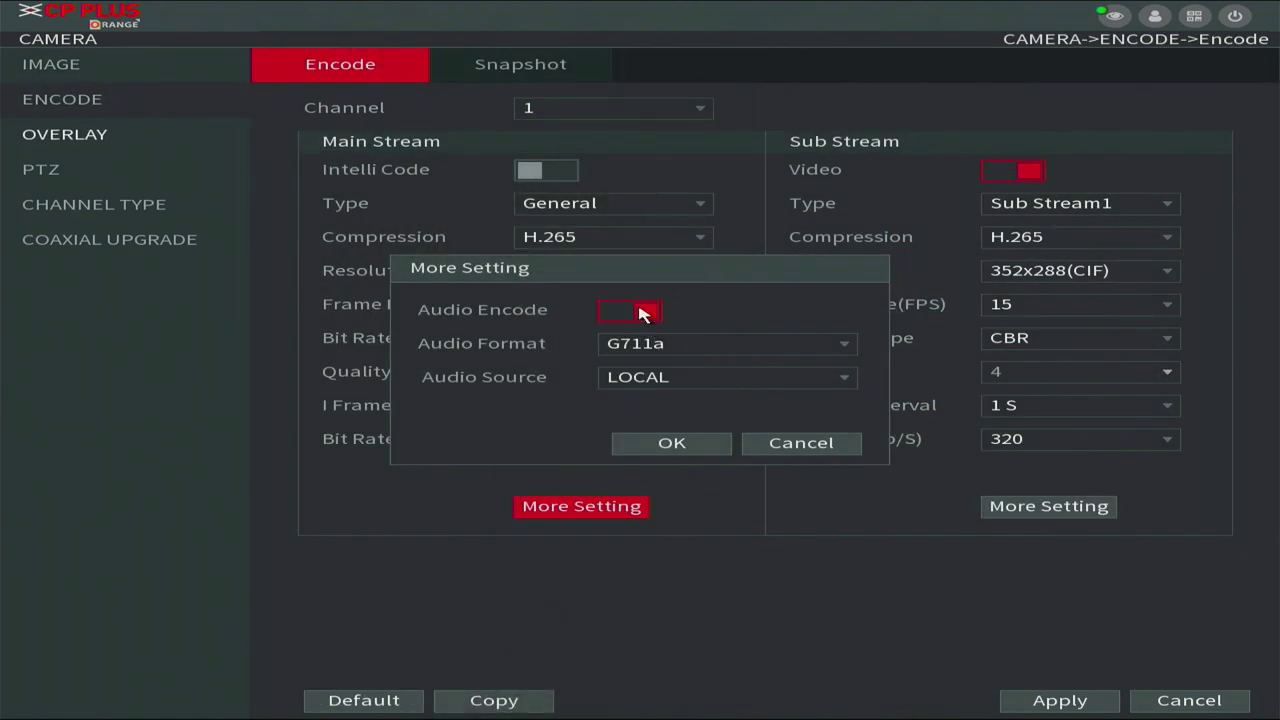
left_click(650, 443)
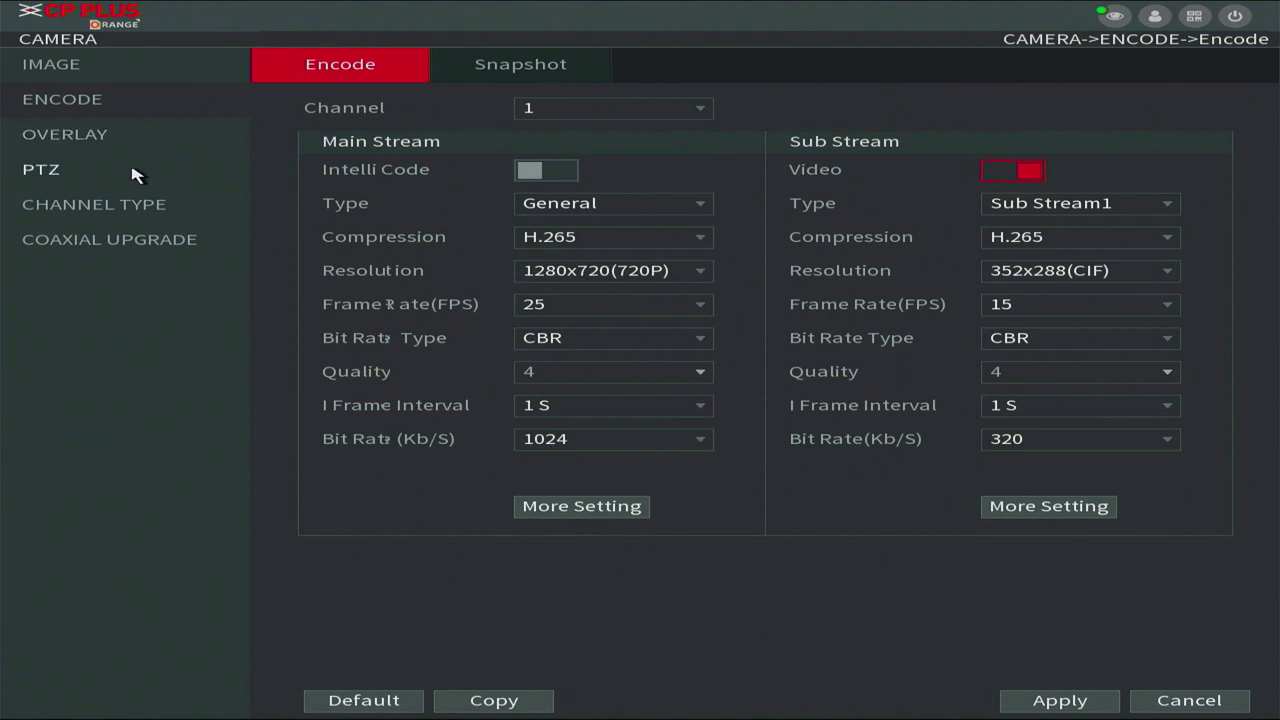
right_click(338, 204)
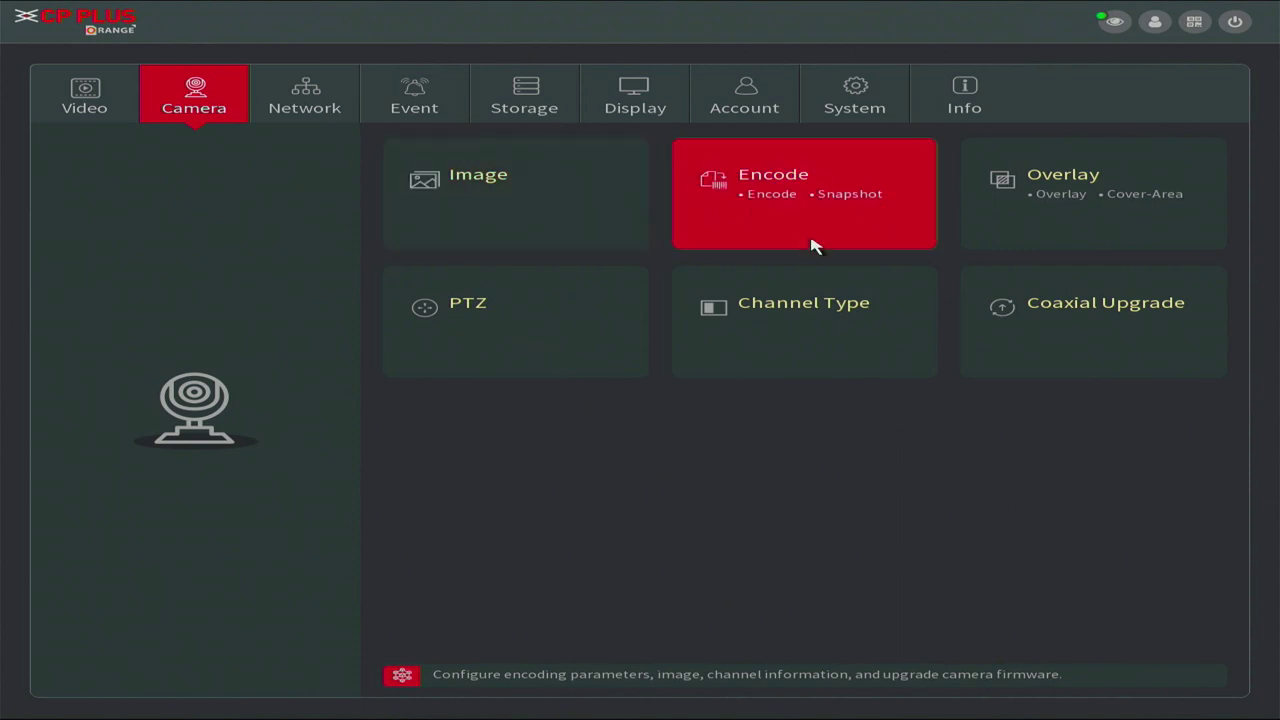
left_click(857, 213)
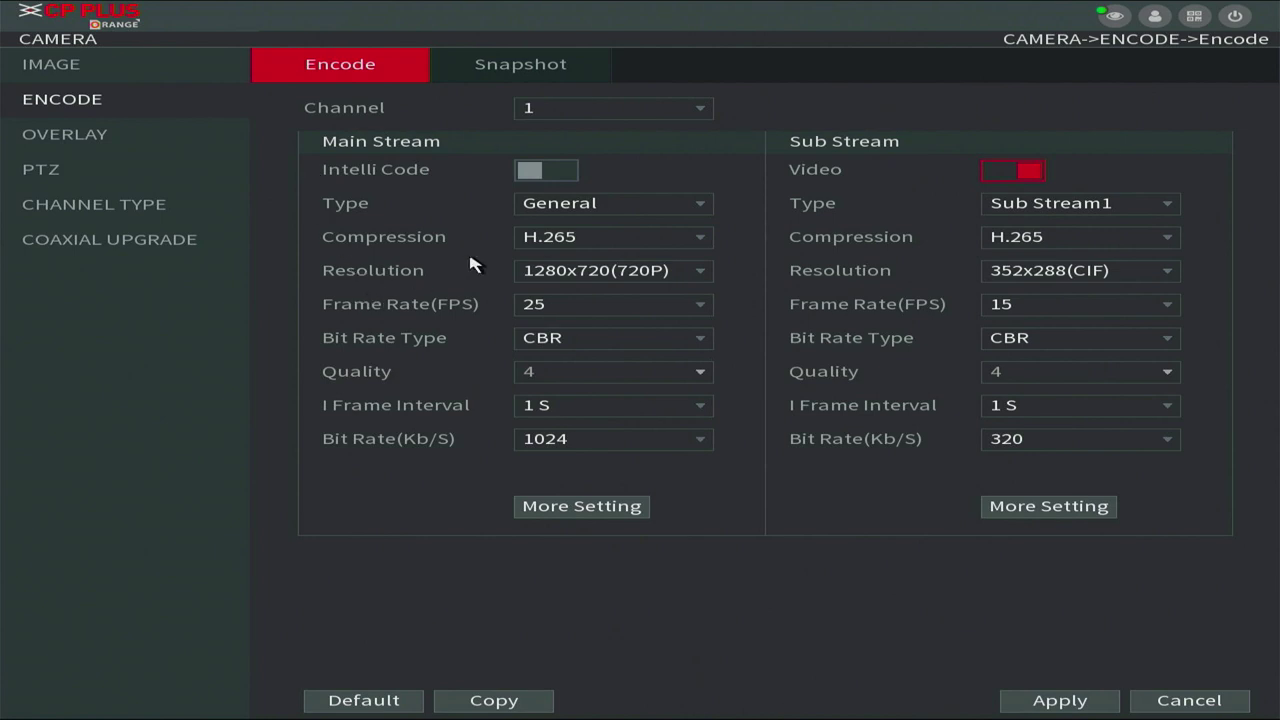
right_click(910, 234)
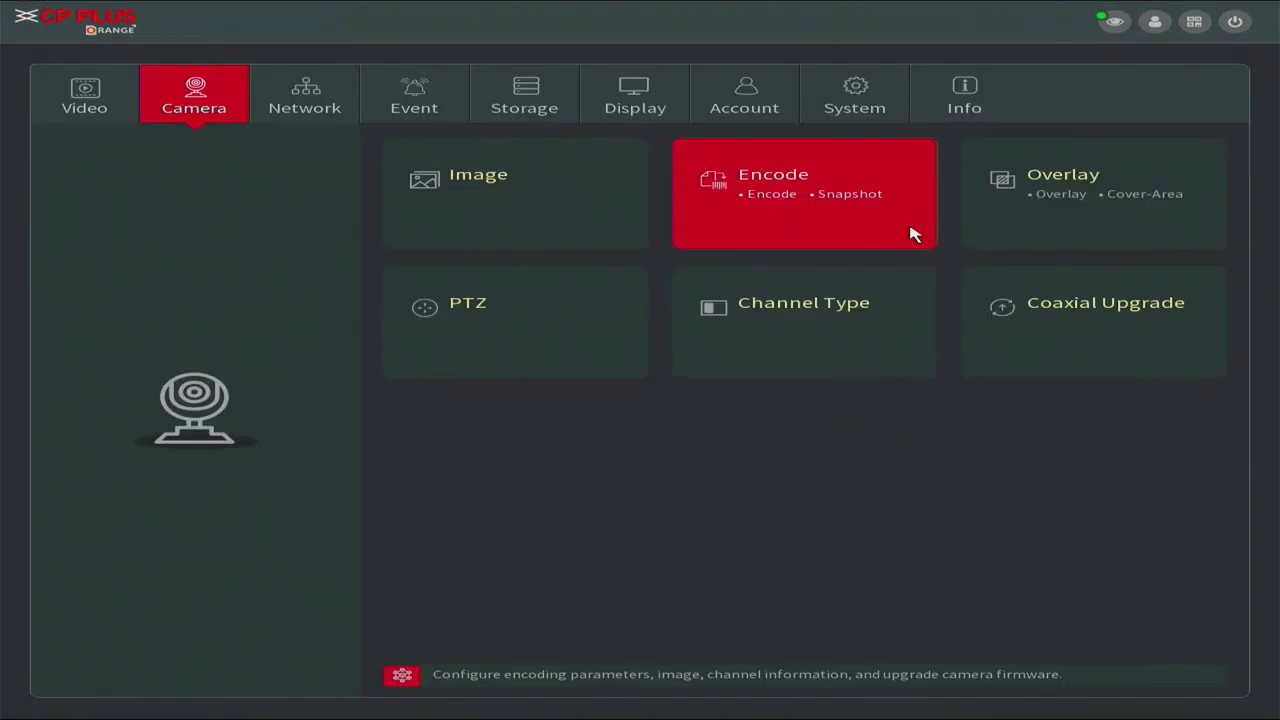
Switch channel 1's channel title and time display overlays off and back on, and apply the overlay settings
left_click(1066, 210)
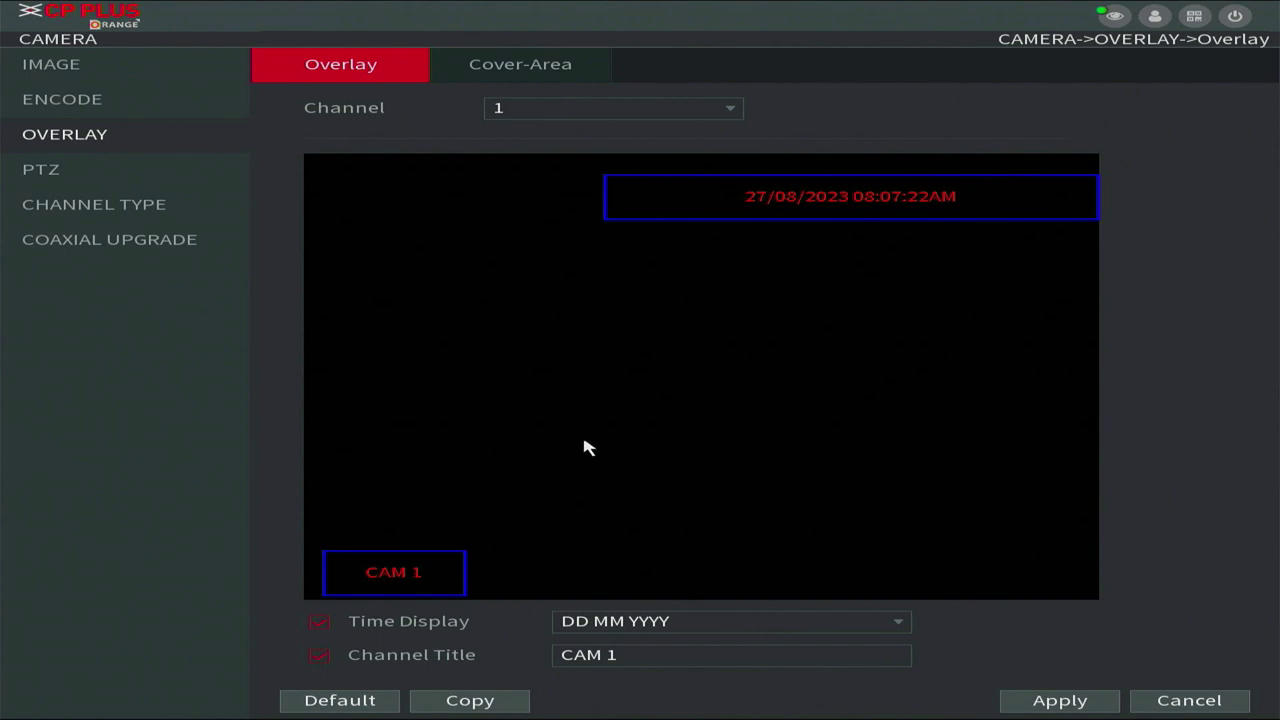
left_click(318, 656)
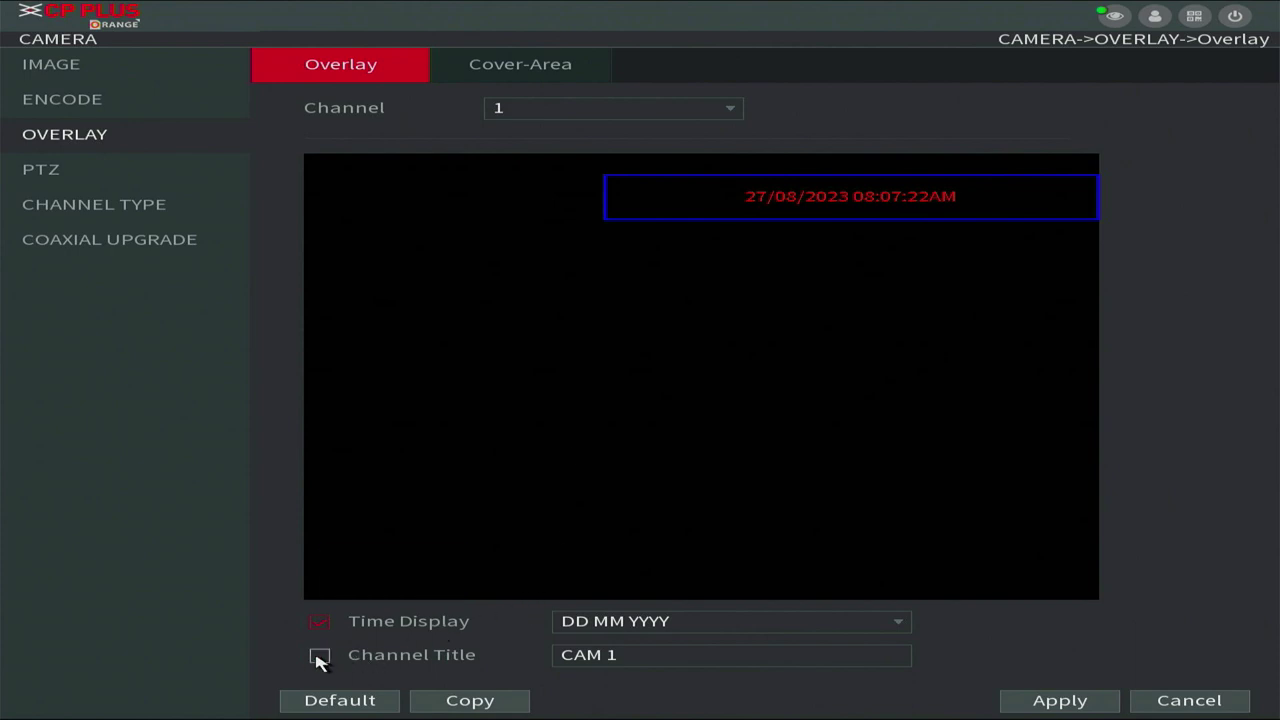
left_click(318, 657)
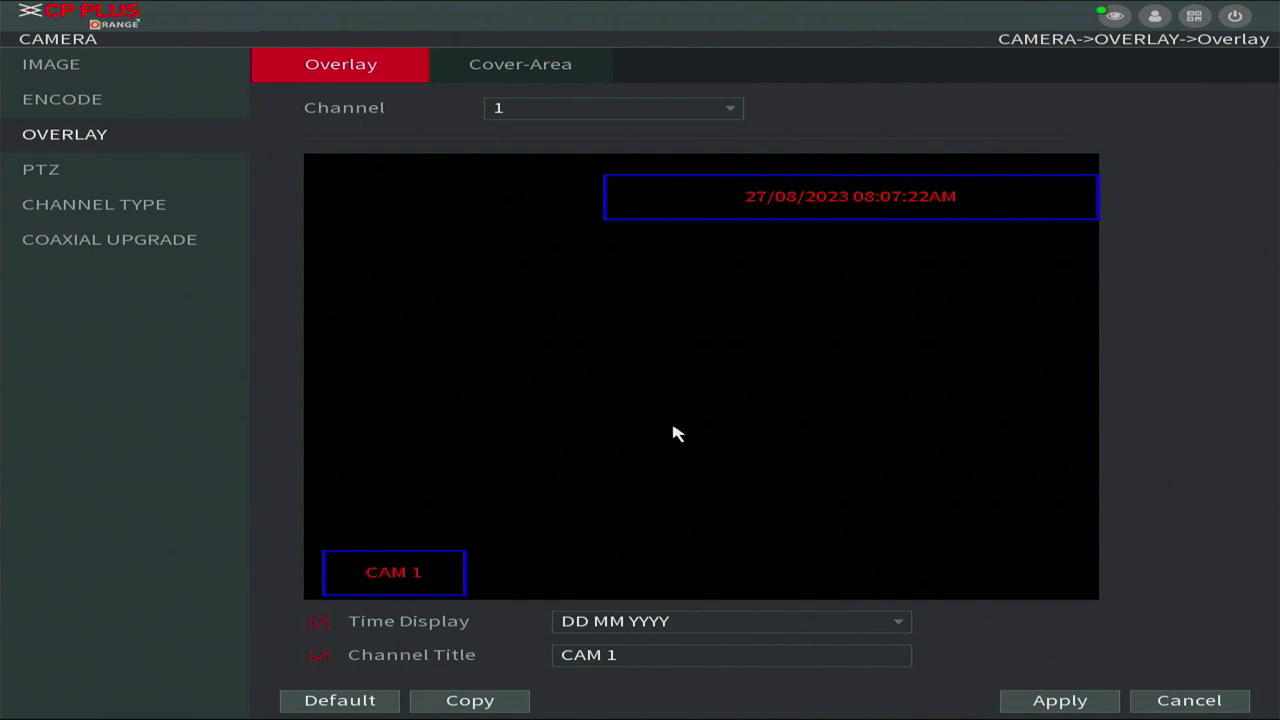
left_click(314, 621)
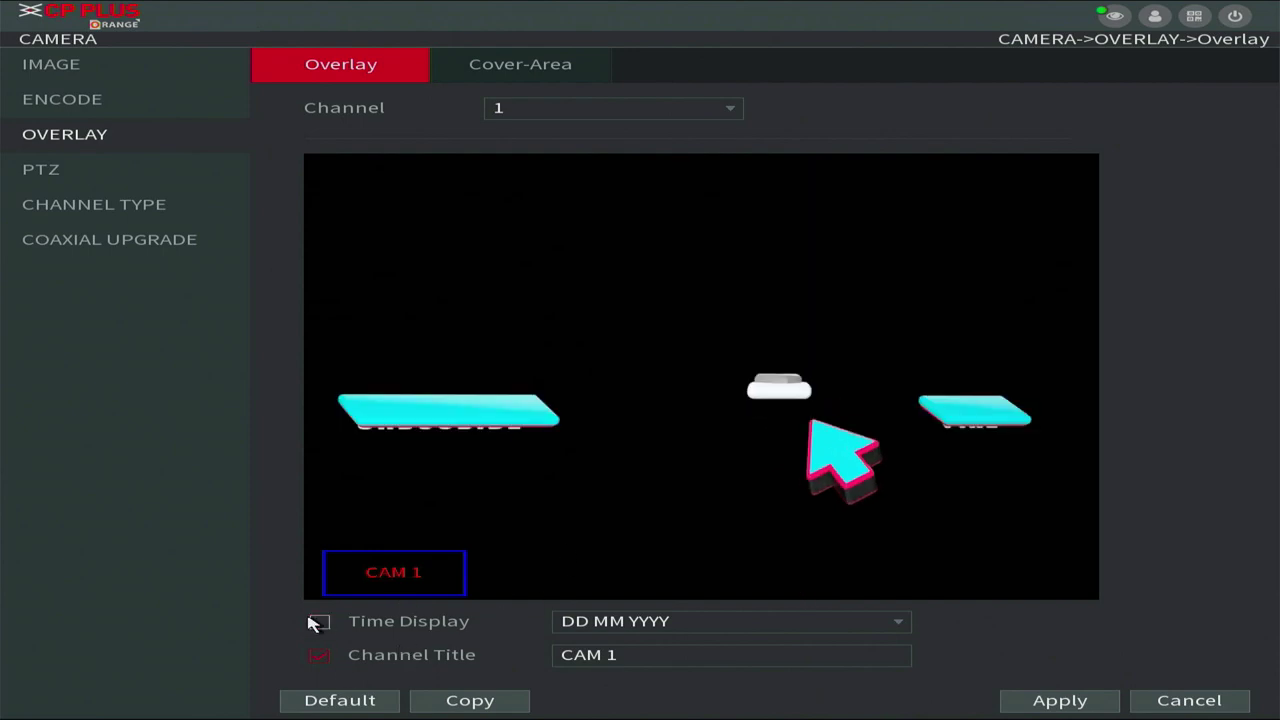
left_click(318, 622)
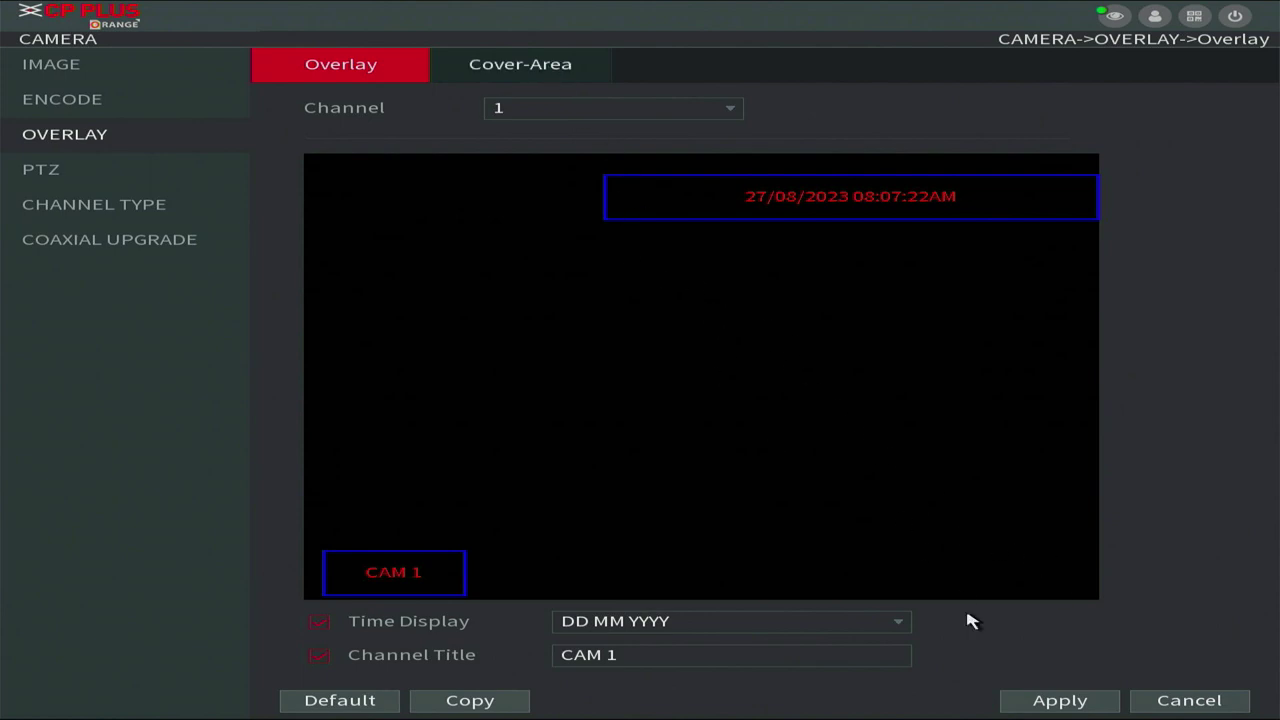
left_click(1005, 703)
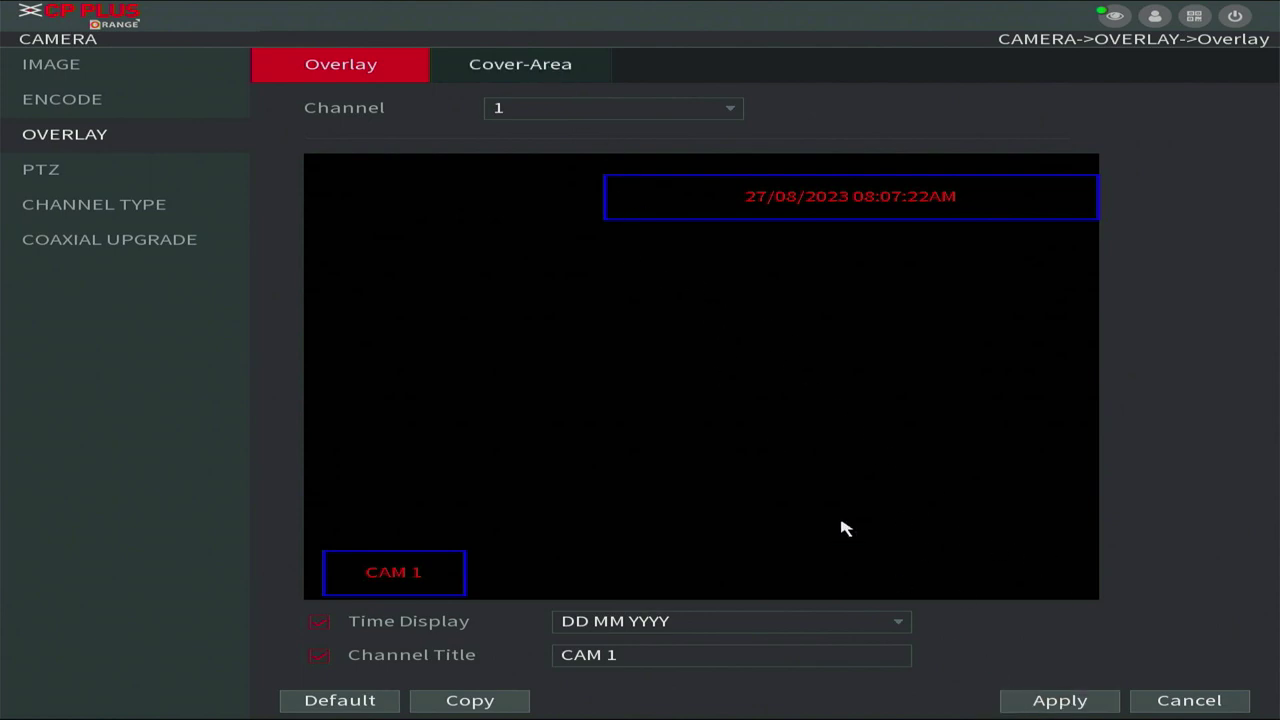
Try the cover-area preview option for channel 1, switching it on and back off
left_click(522, 73)
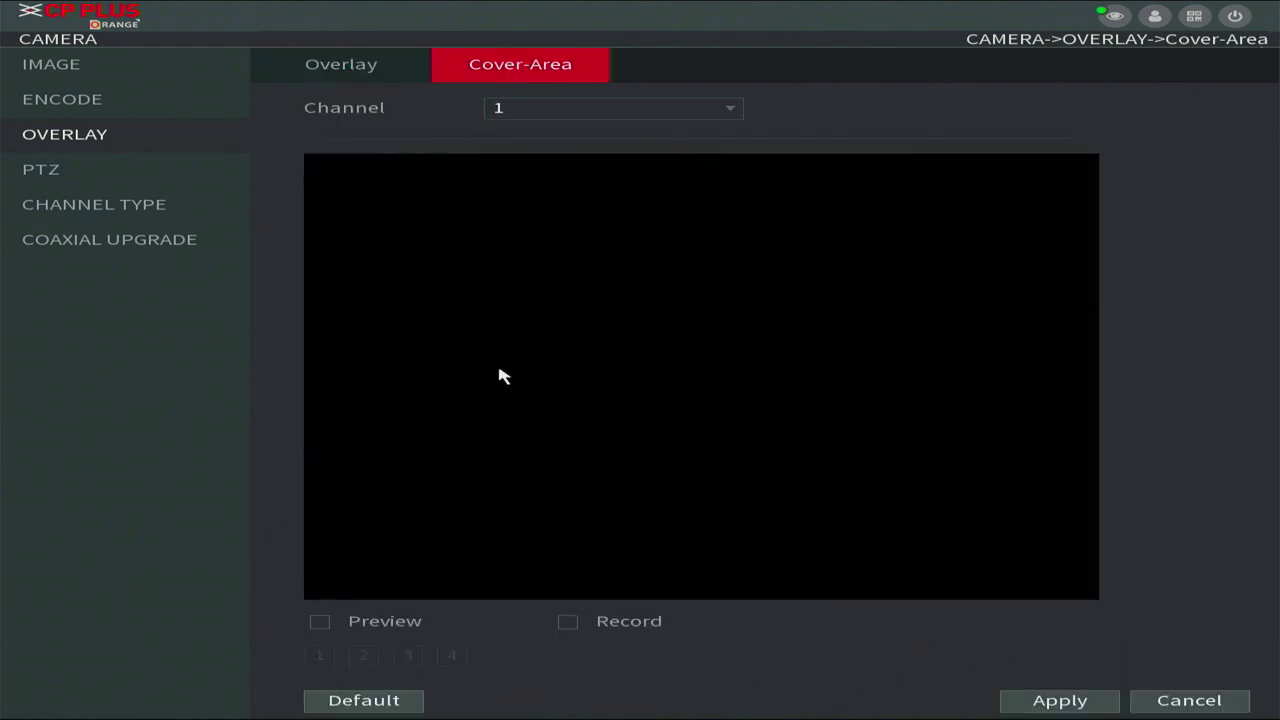
left_click(321, 622)
left_click(322, 619)
left_click(324, 68)
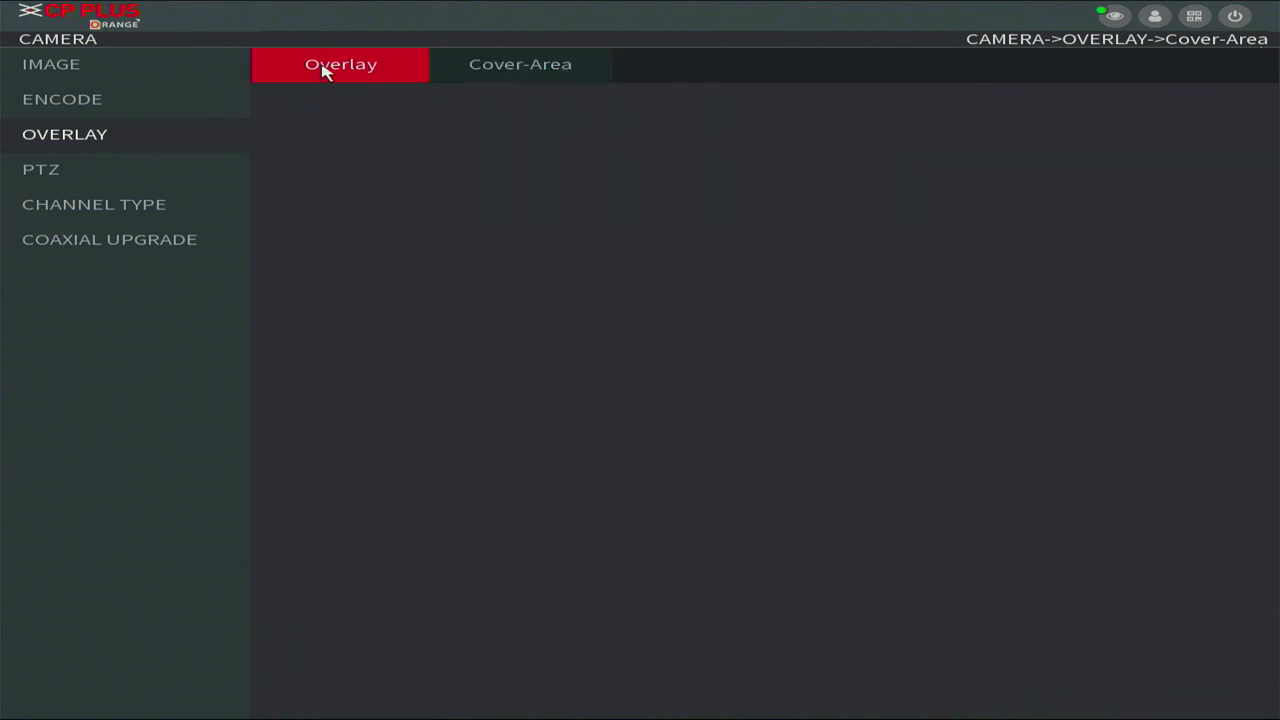
right_click(697, 290)
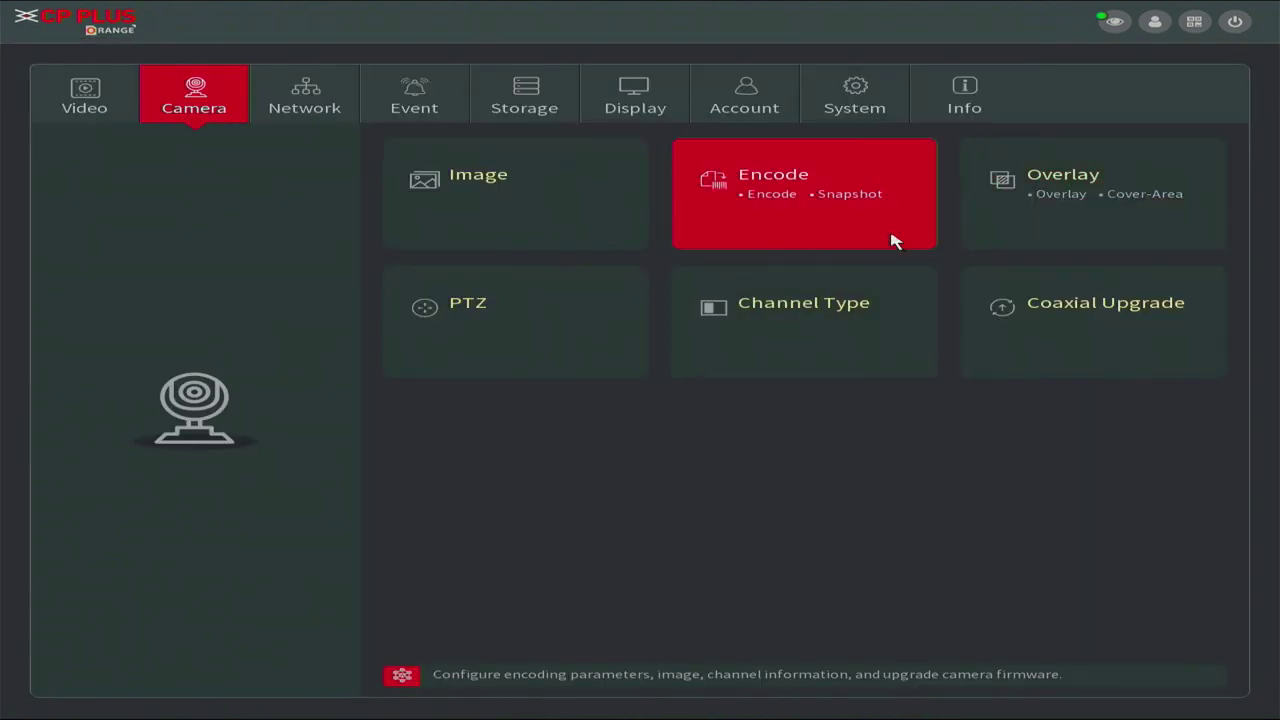
Examine the camera's PTZ control settings and the channel type assignments for analog and IP cameras
left_click(558, 320)
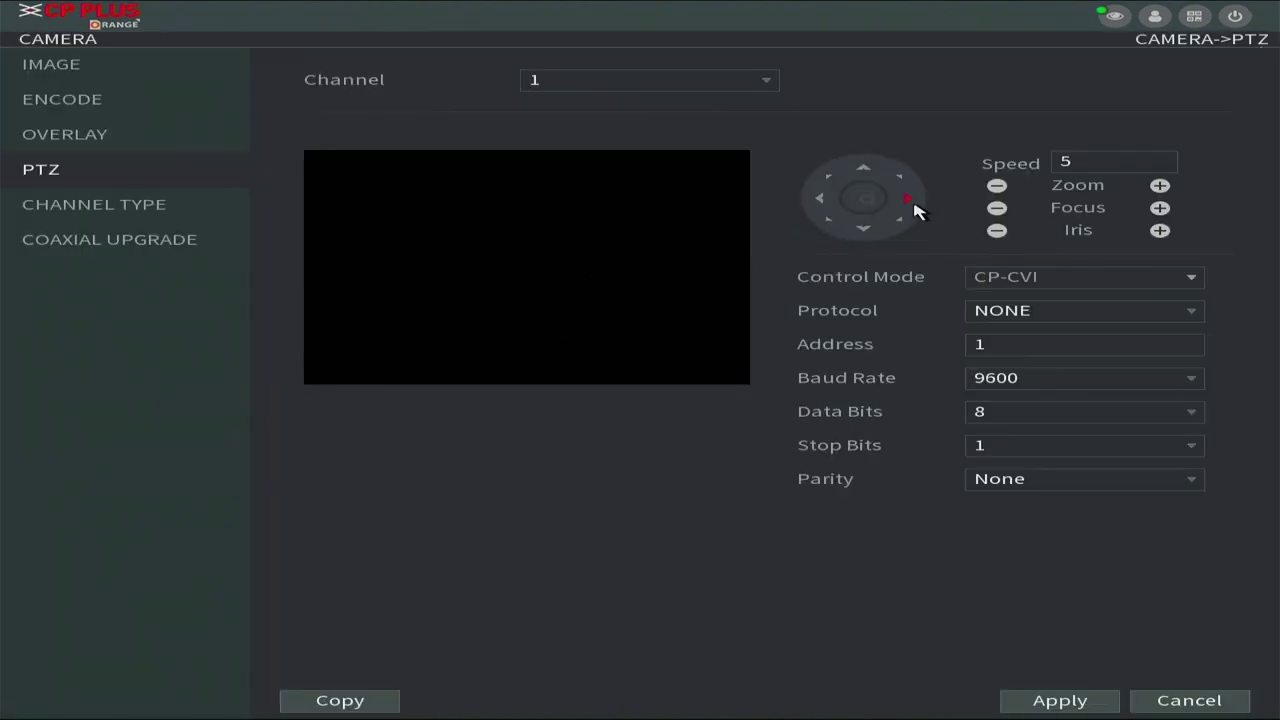
right_click(827, 264)
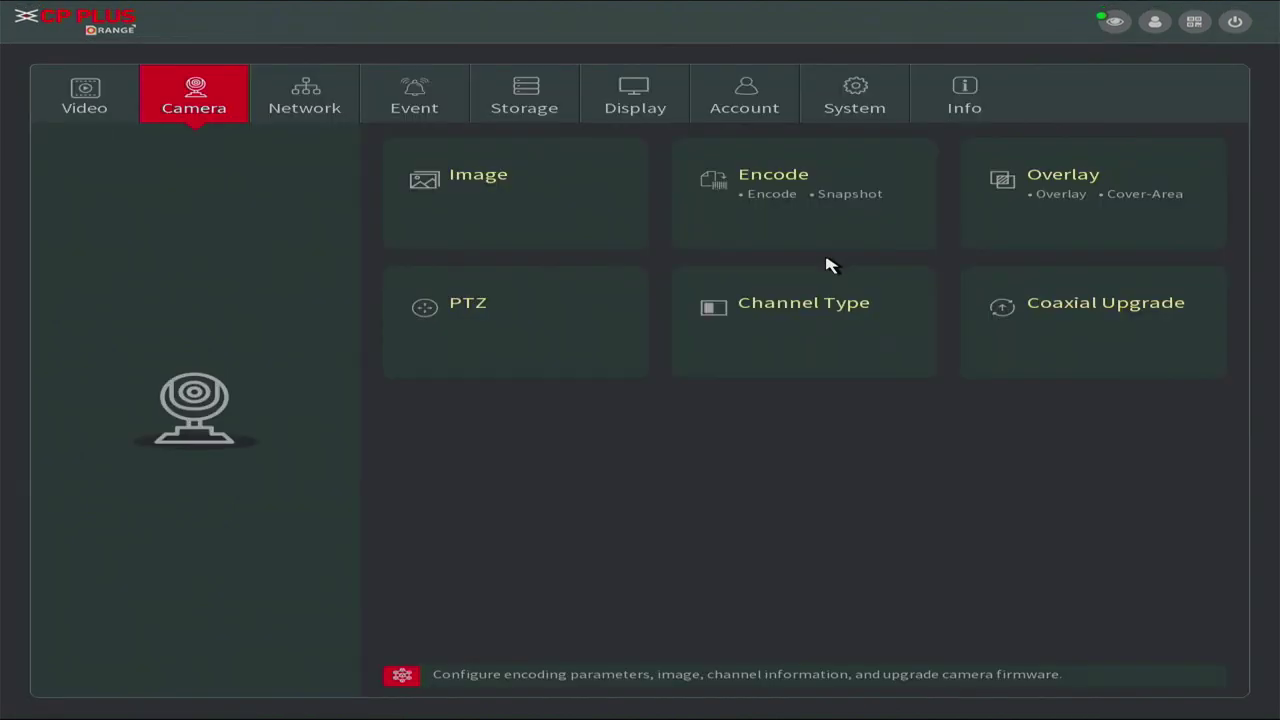
left_click(850, 350)
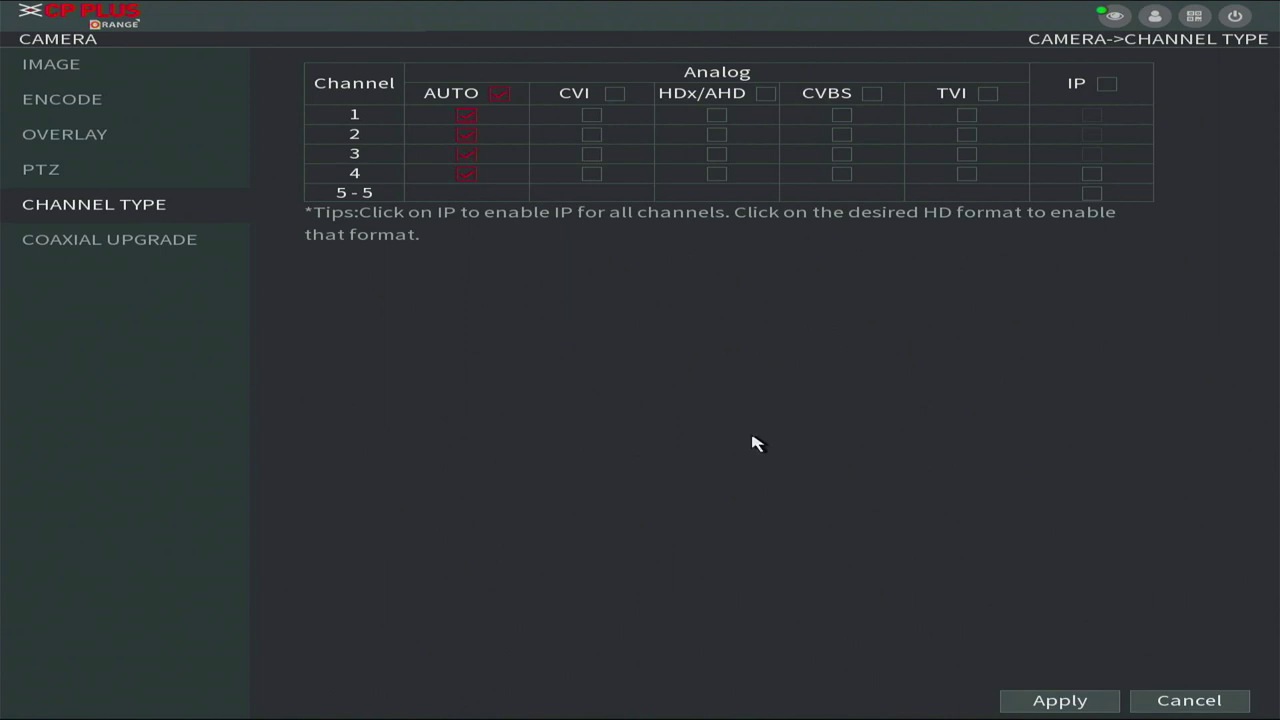
right_click(534, 307)
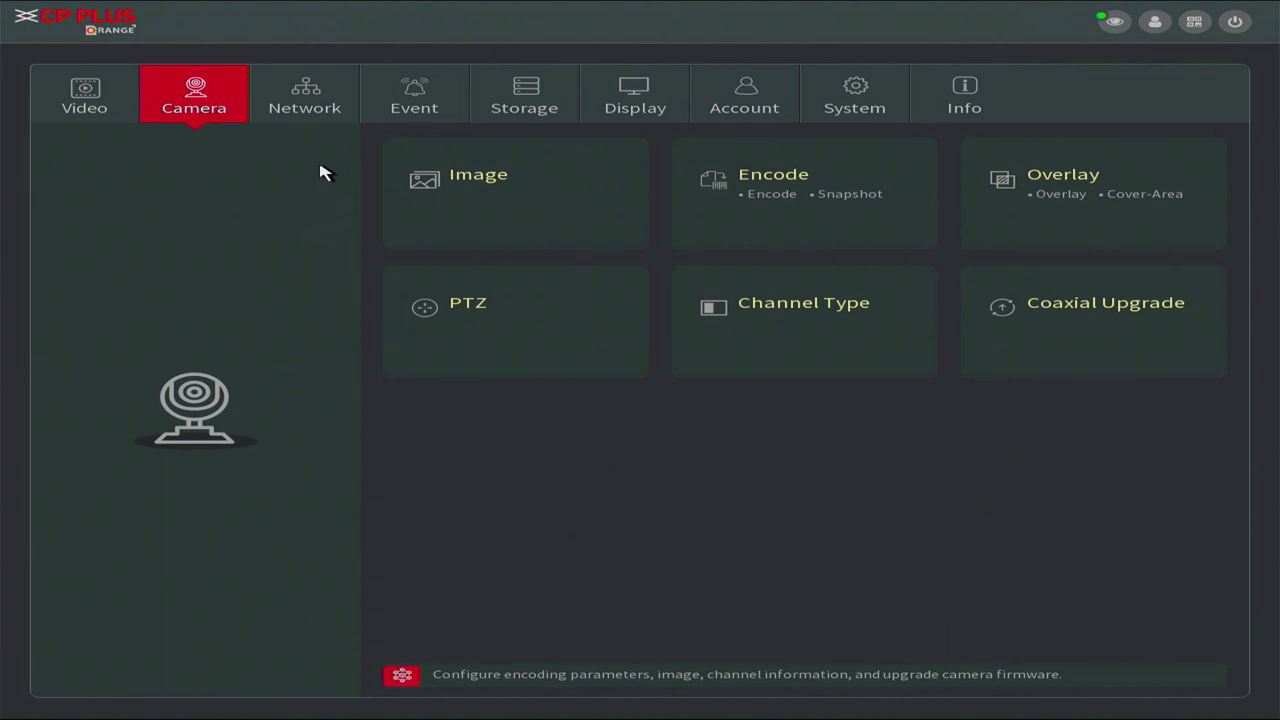
Select IPv4 as the IP version in the network's TCP/IP settings
left_click(306, 126)
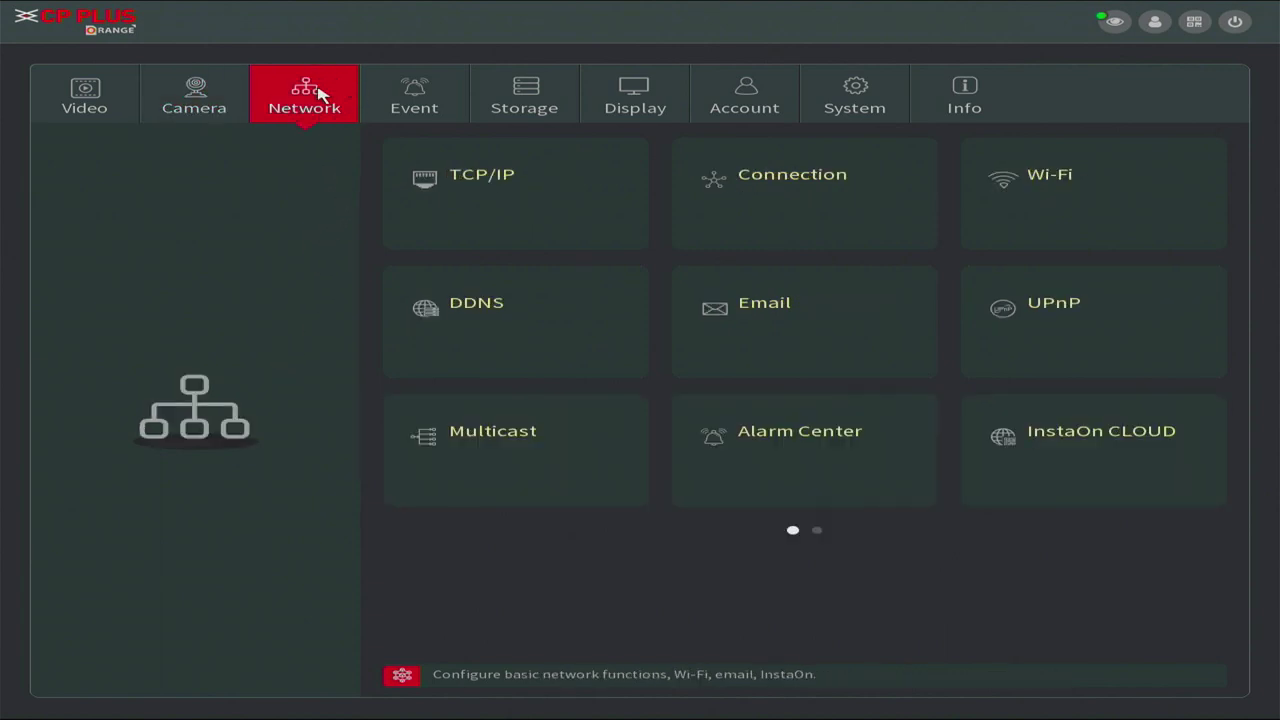
left_click(508, 214)
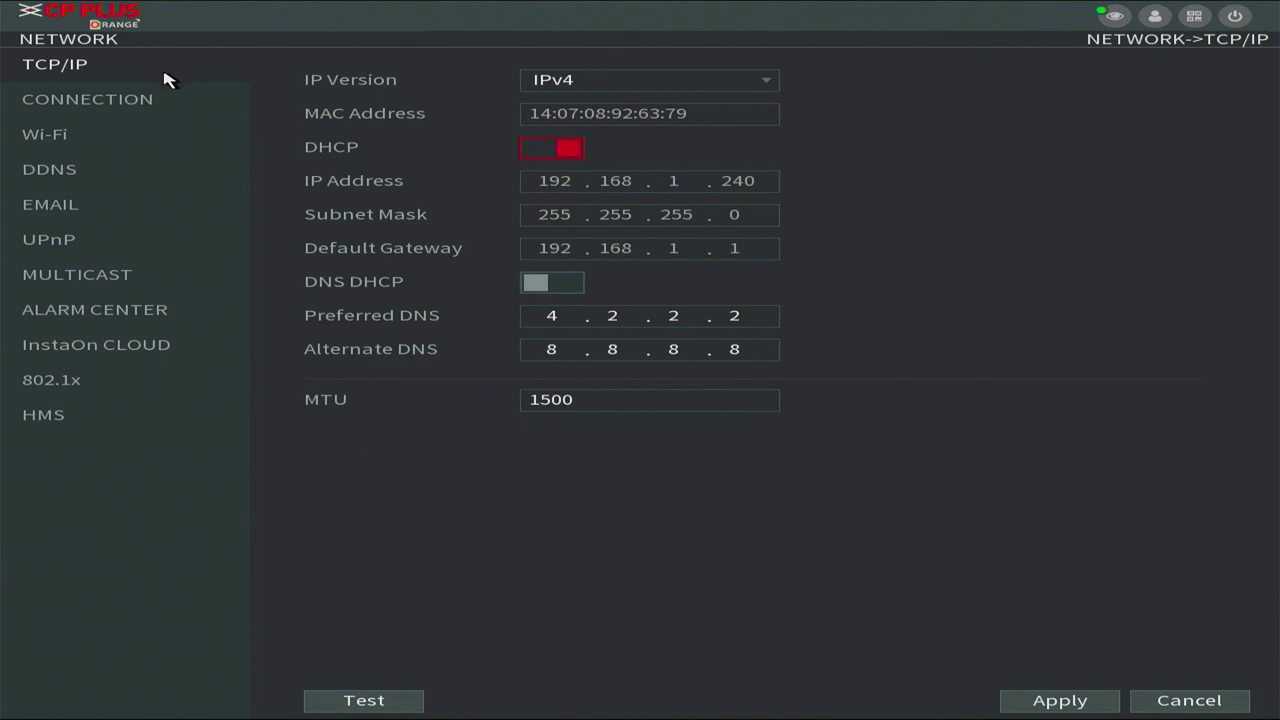
left_click(585, 83)
left_click(590, 101)
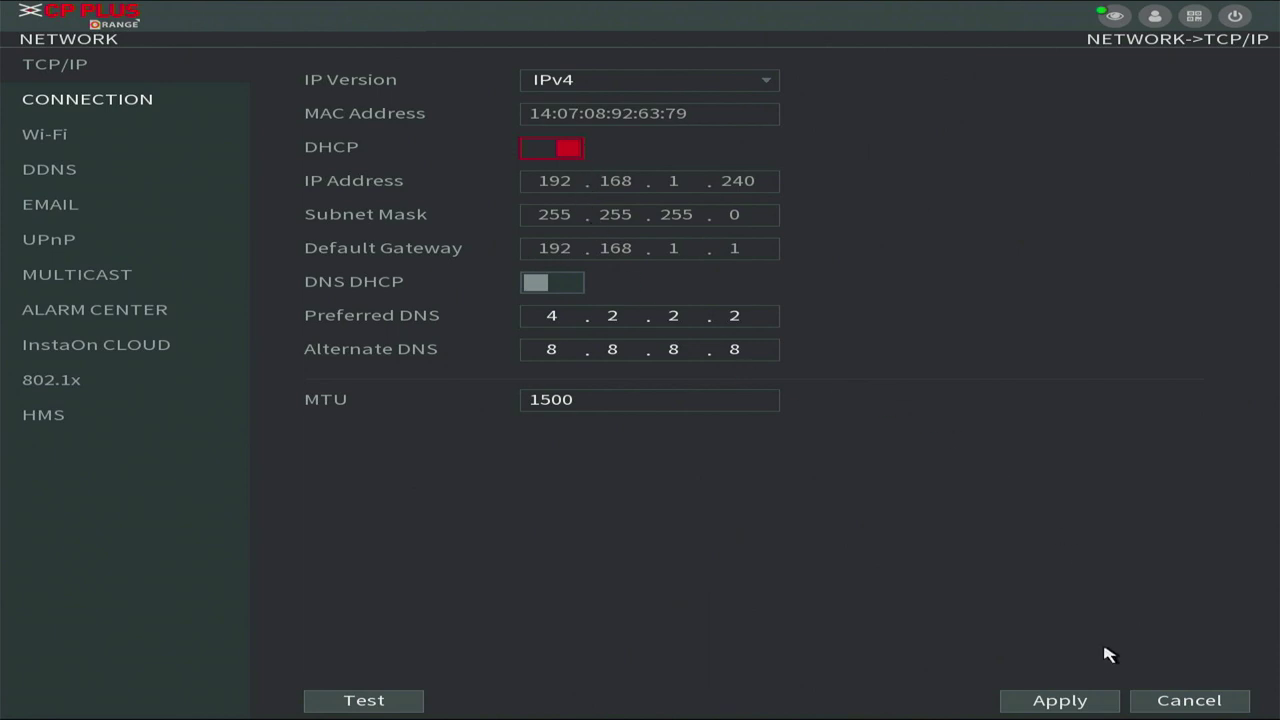
Examine the network's Wi-Fi, email and UPnP settings
left_click(84, 144)
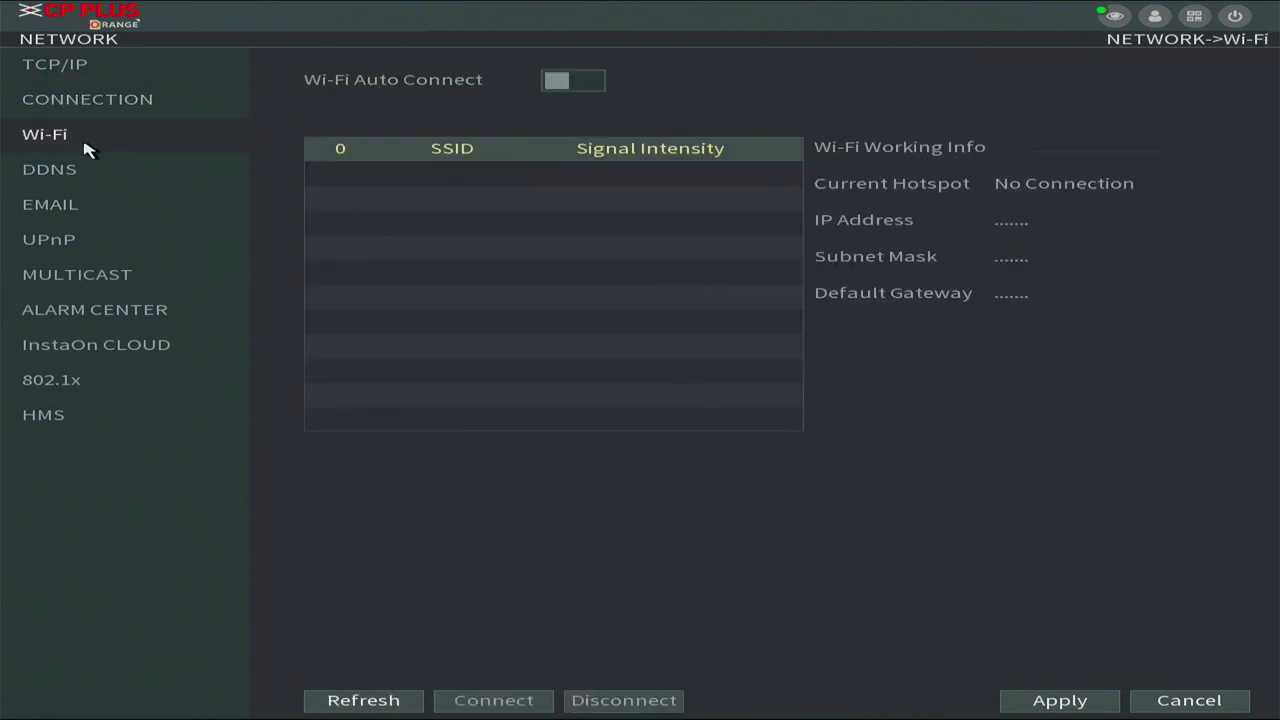
left_click(153, 207)
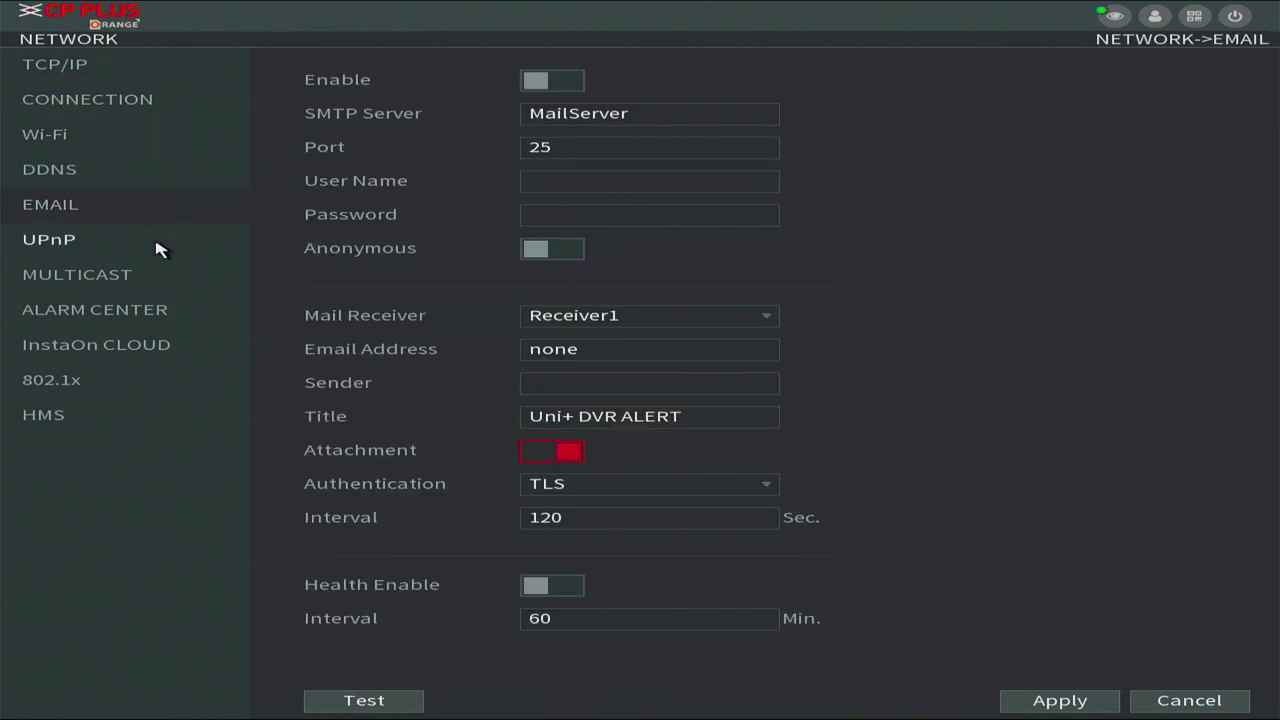
left_click(157, 244)
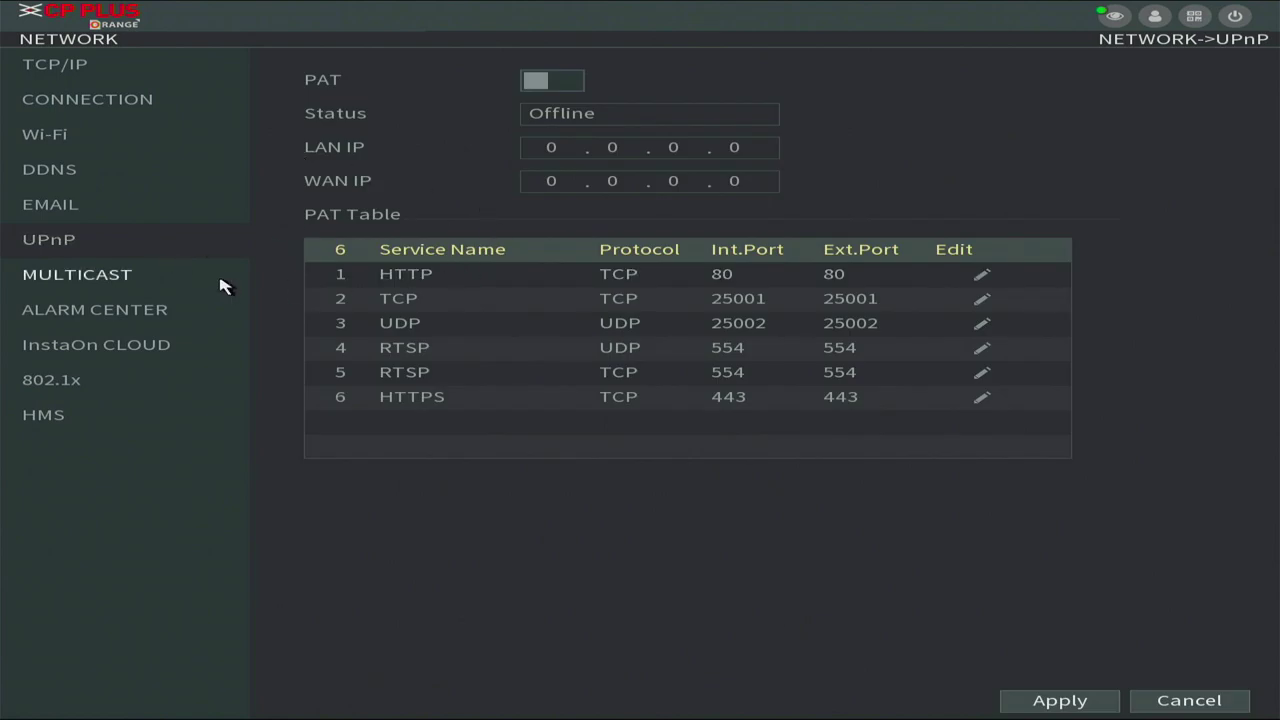
Examine the alarm output and alarm input settings in the event section
right_click(342, 218)
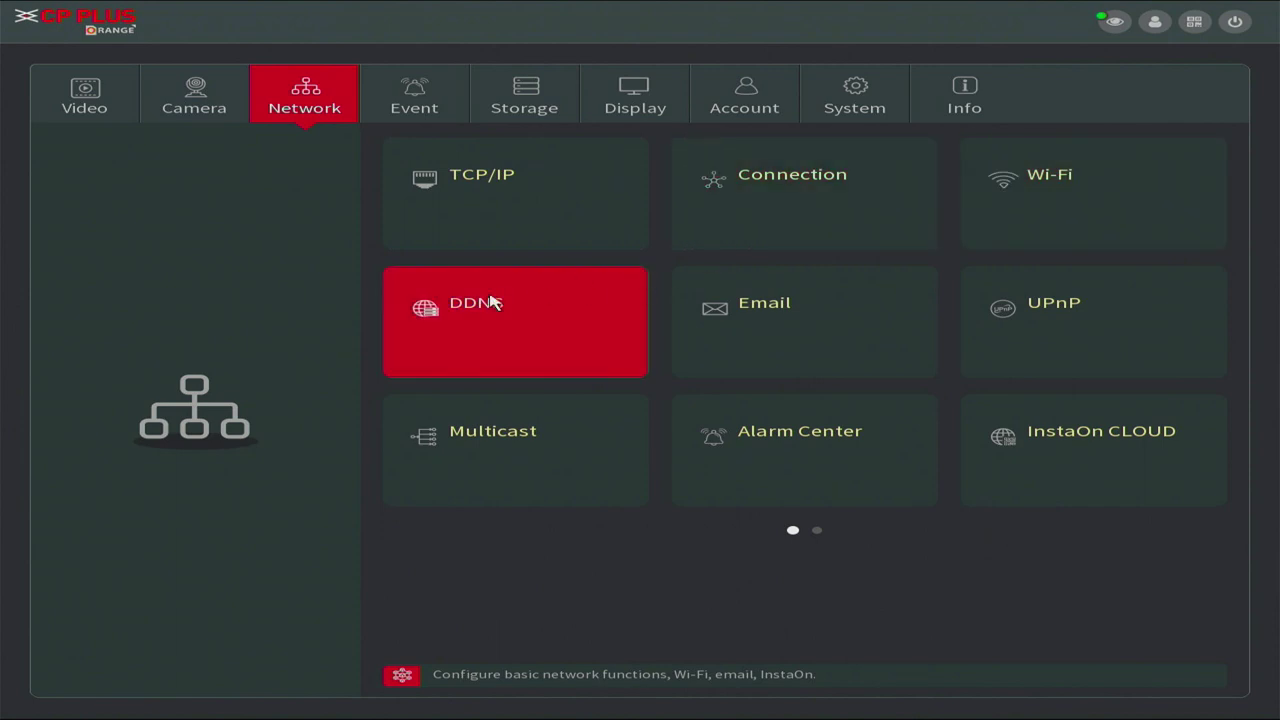
left_click(432, 95)
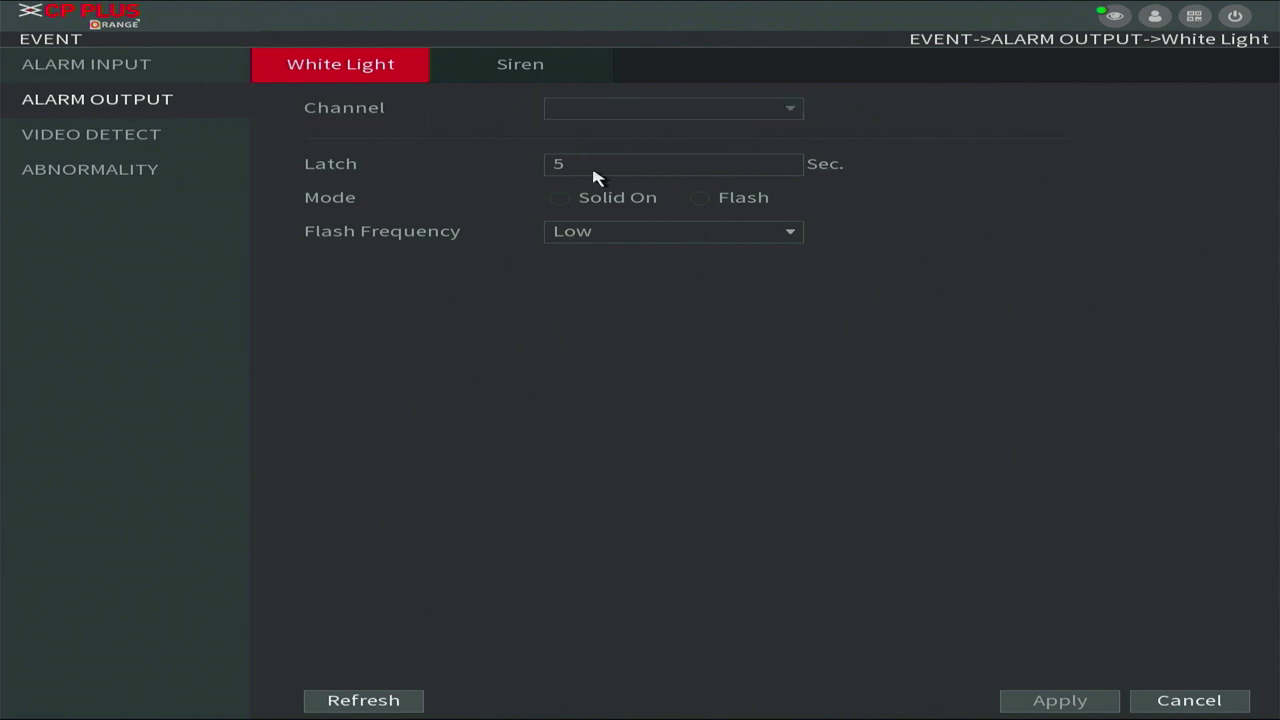
right_click(446, 110)
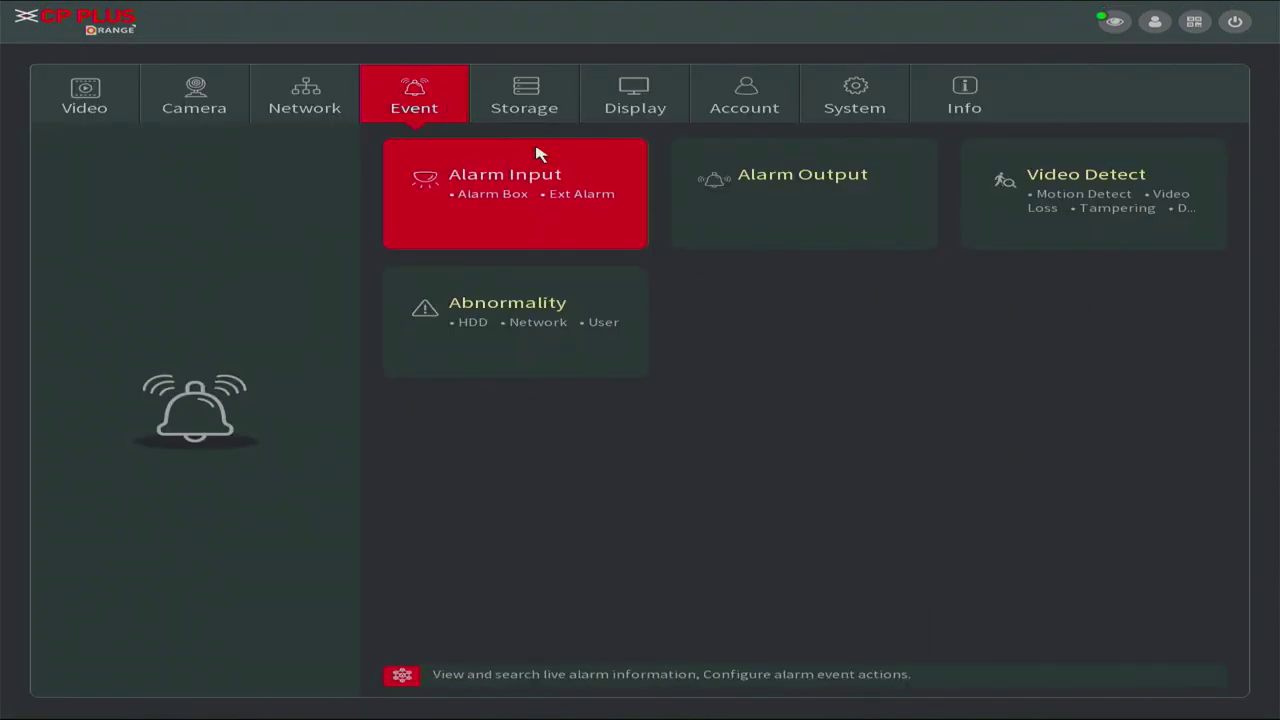
left_click(540, 186)
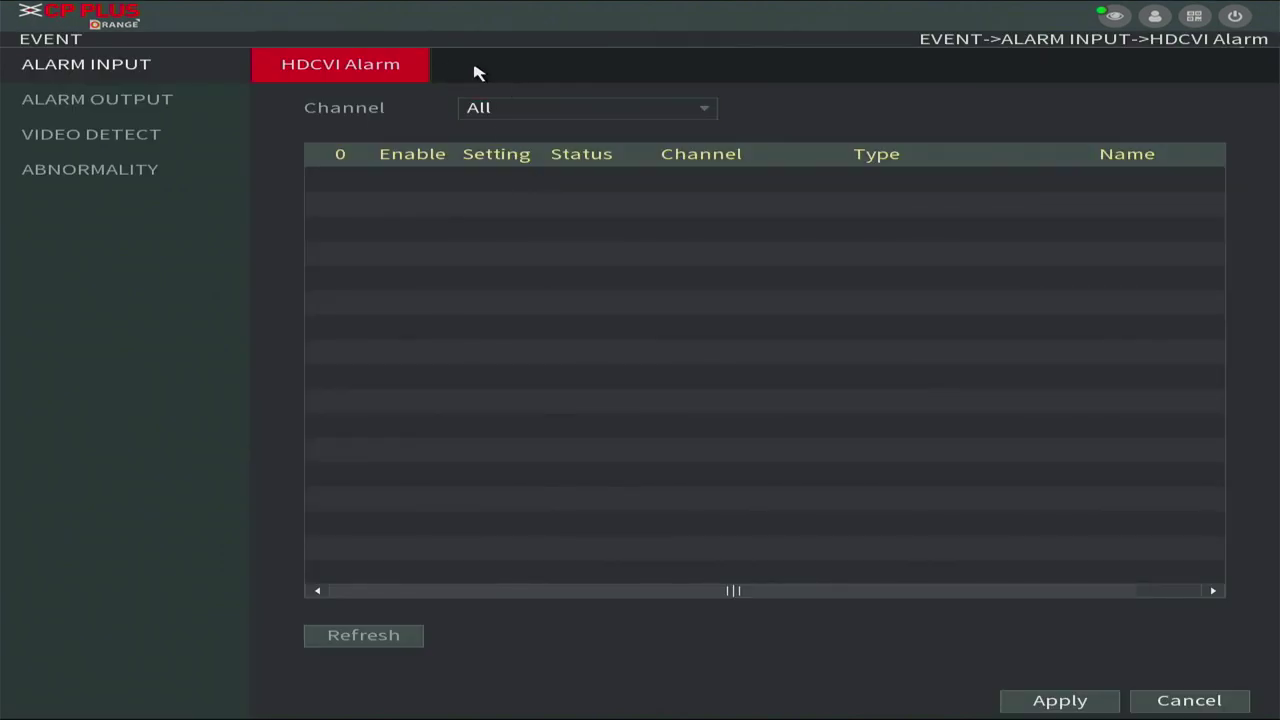
right_click(425, 97)
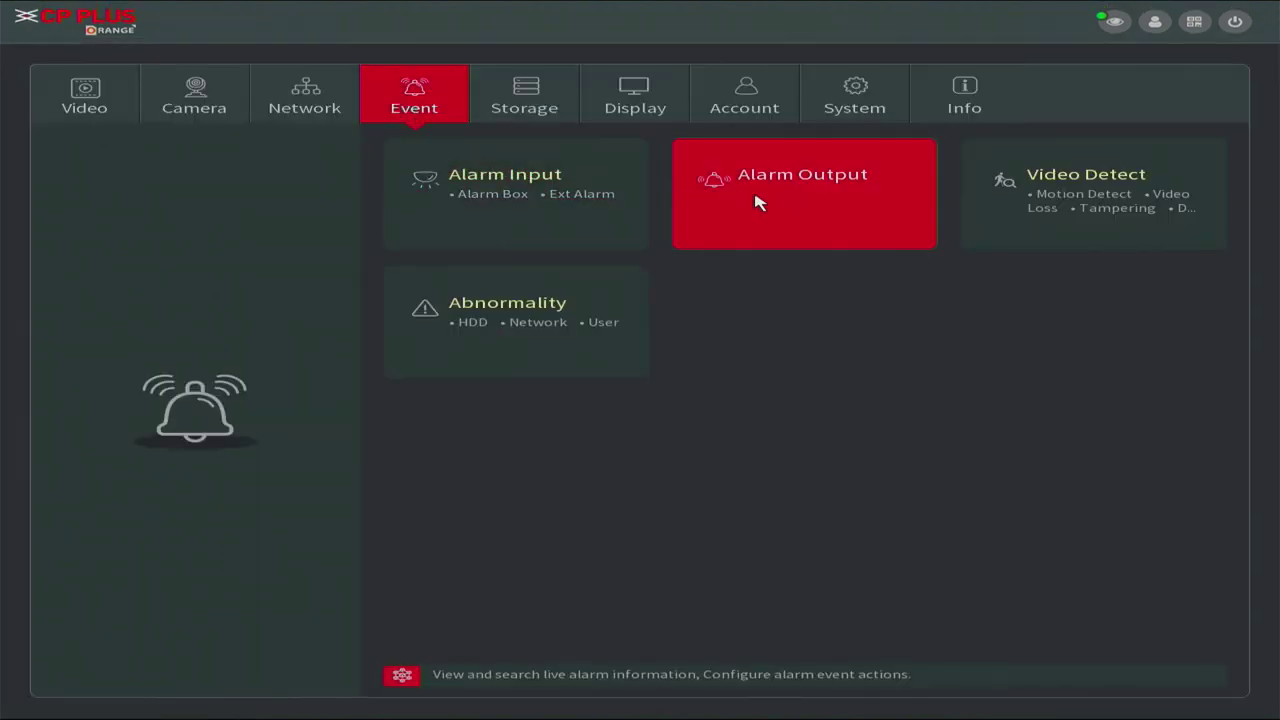
Examine the storage's HDD manager and HDD detection pages, and apply the record mode settings
left_click(524, 116)
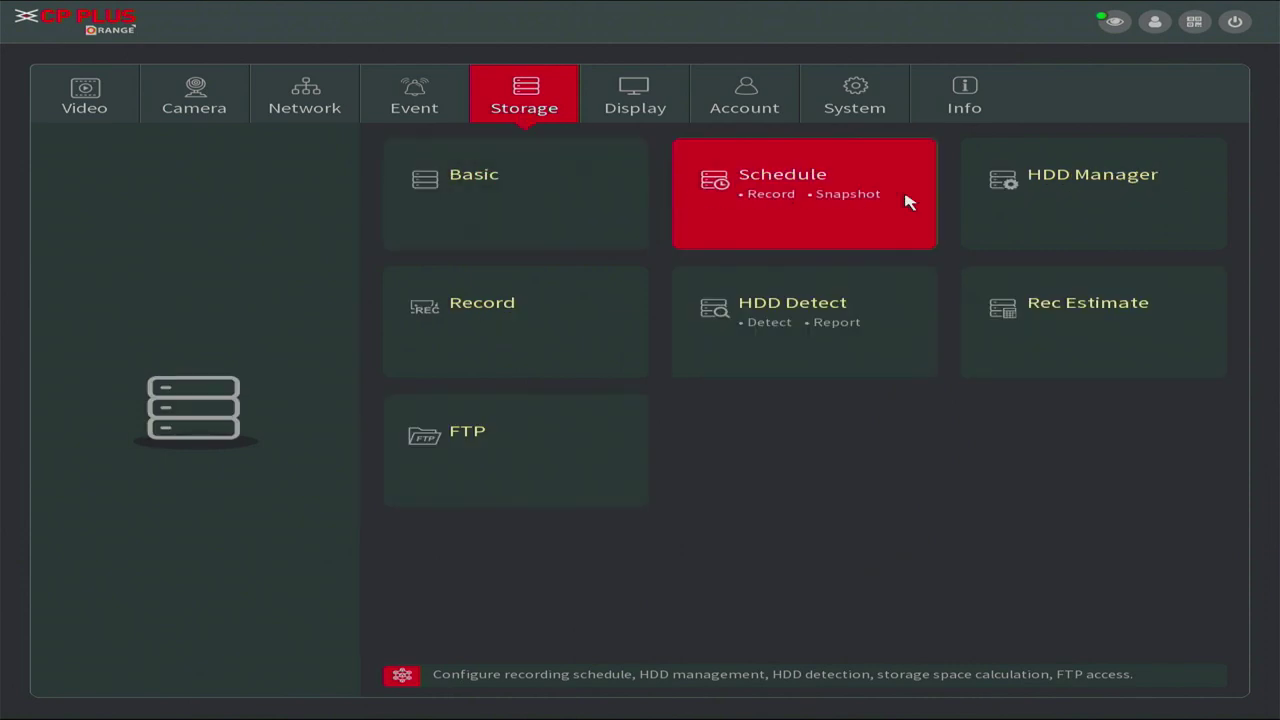
left_click(1052, 205)
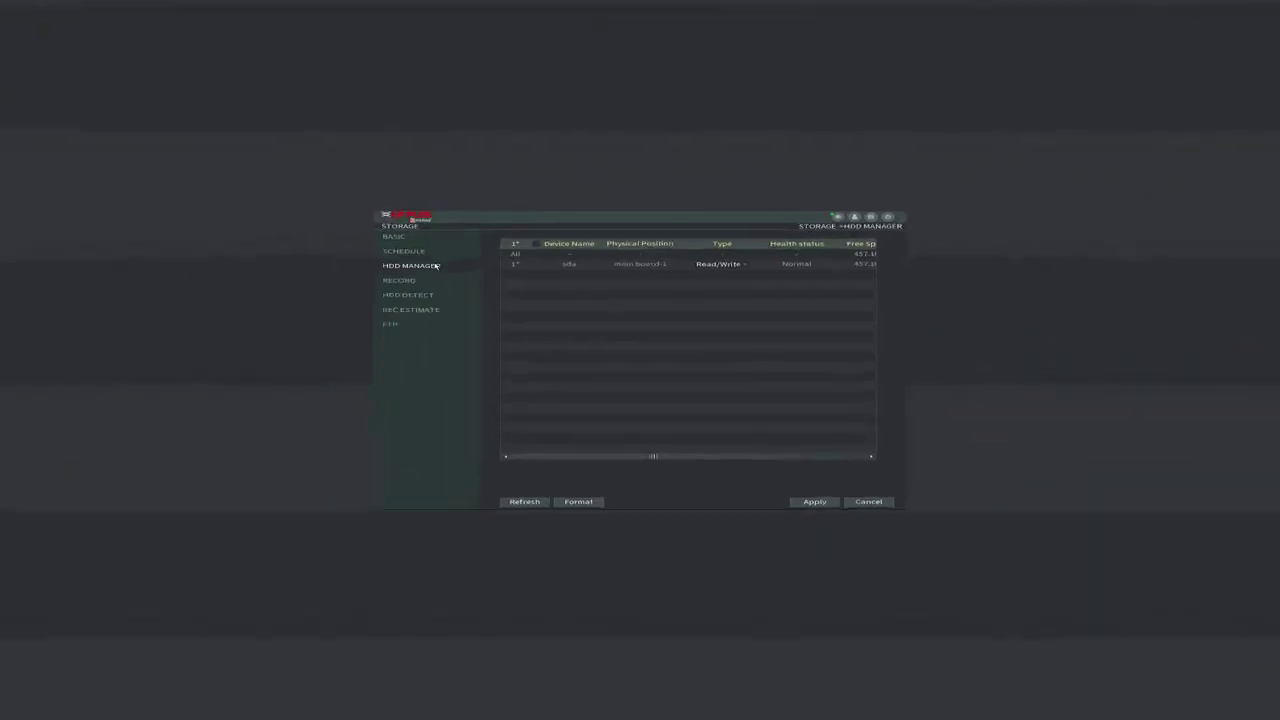
left_click(160, 170)
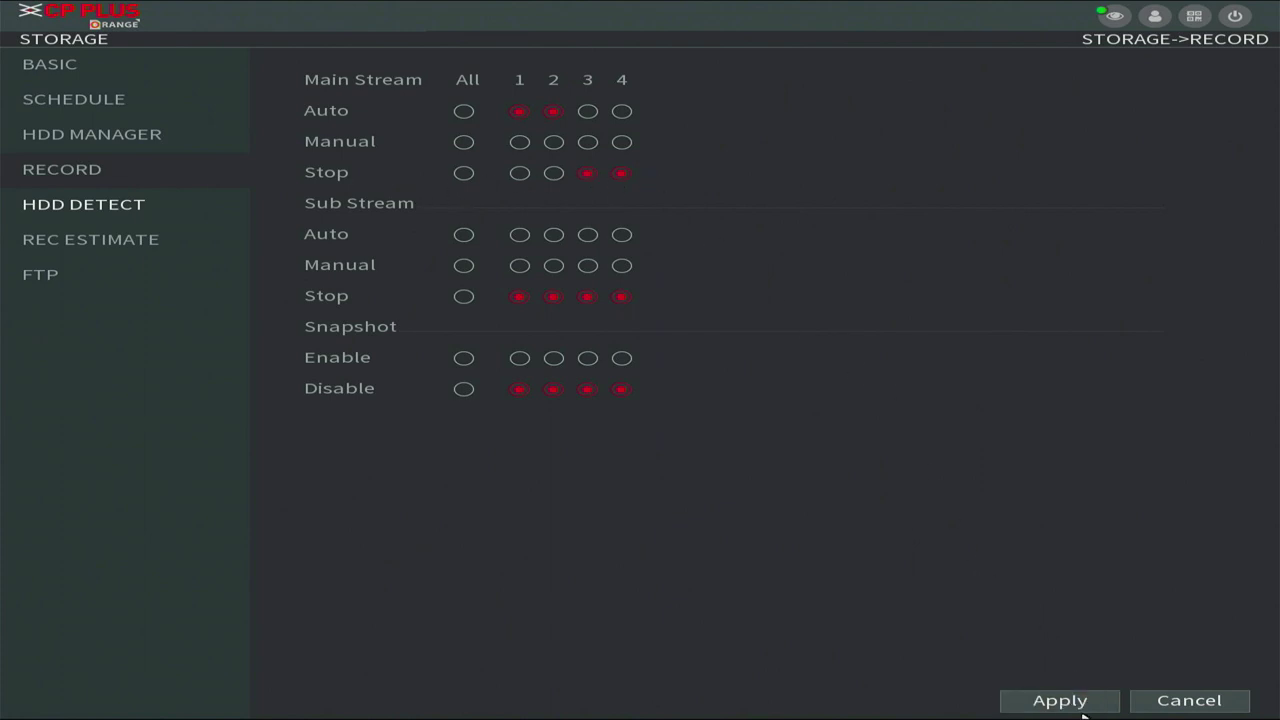
left_click(1077, 705)
left_click(158, 207)
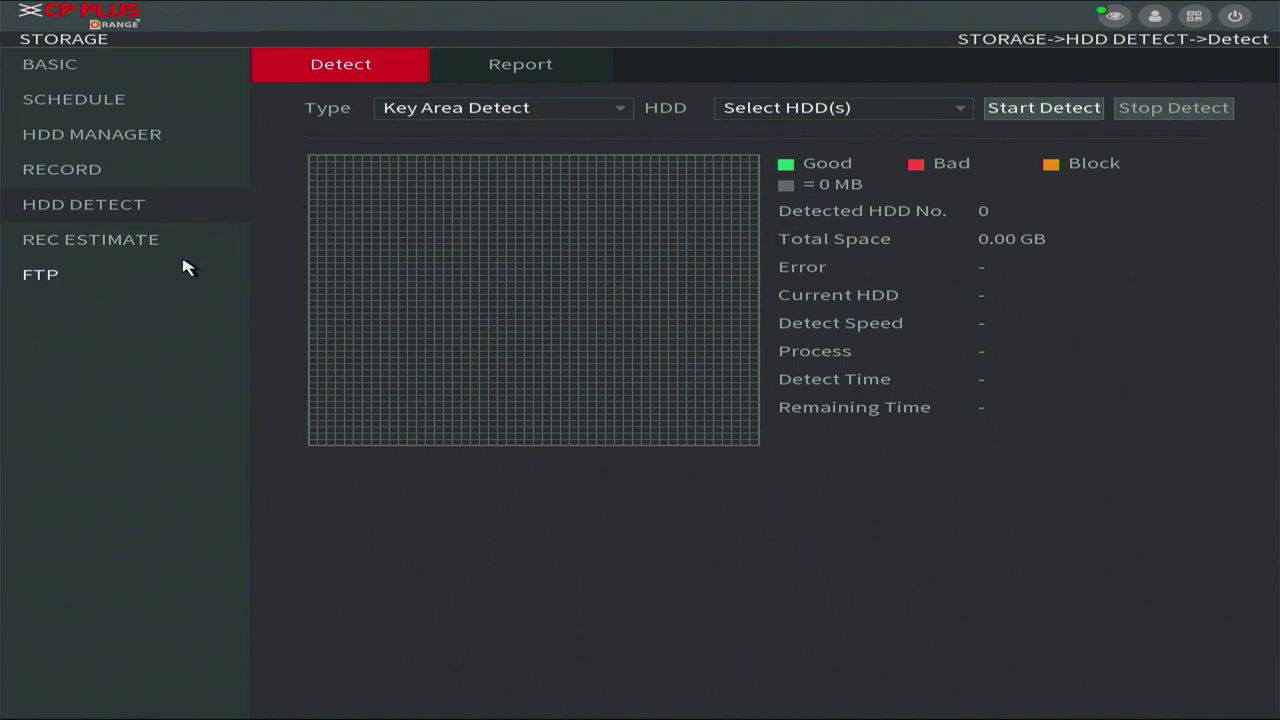
left_click(240, 148)
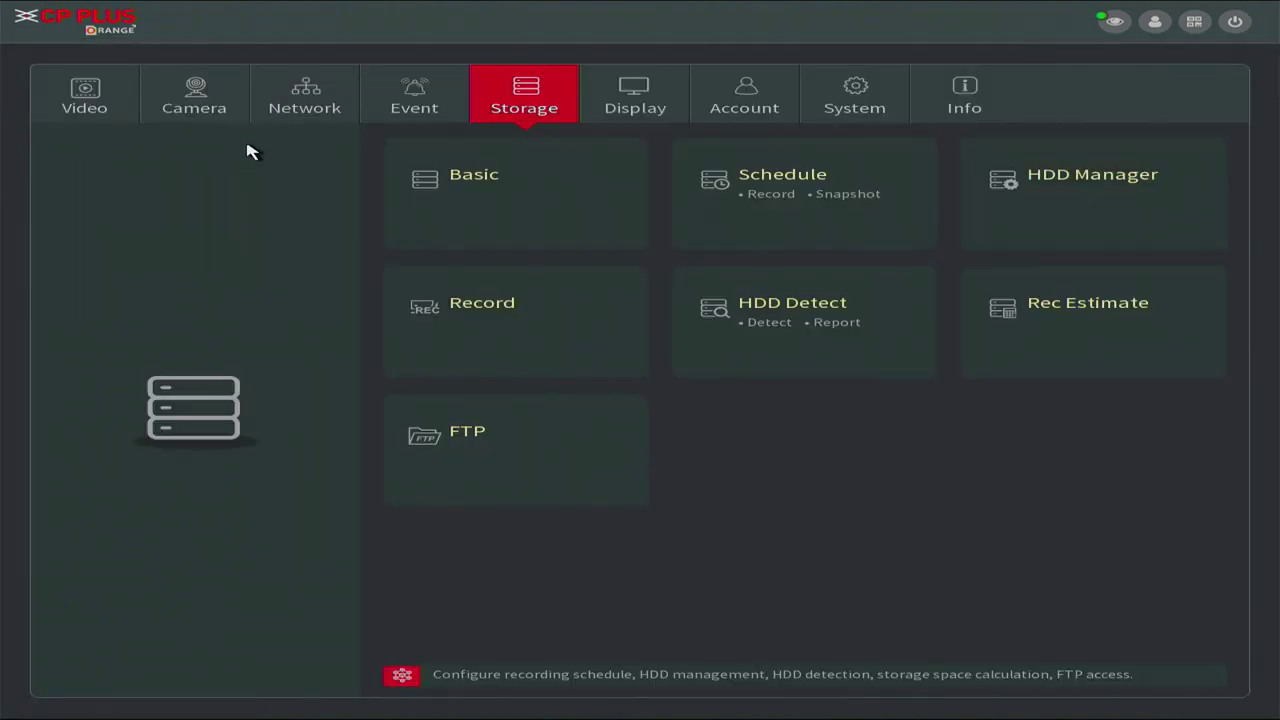
Try 1920x1080 as the main screen resolution in the display settings, leaving the page without applying it
left_click(609, 98)
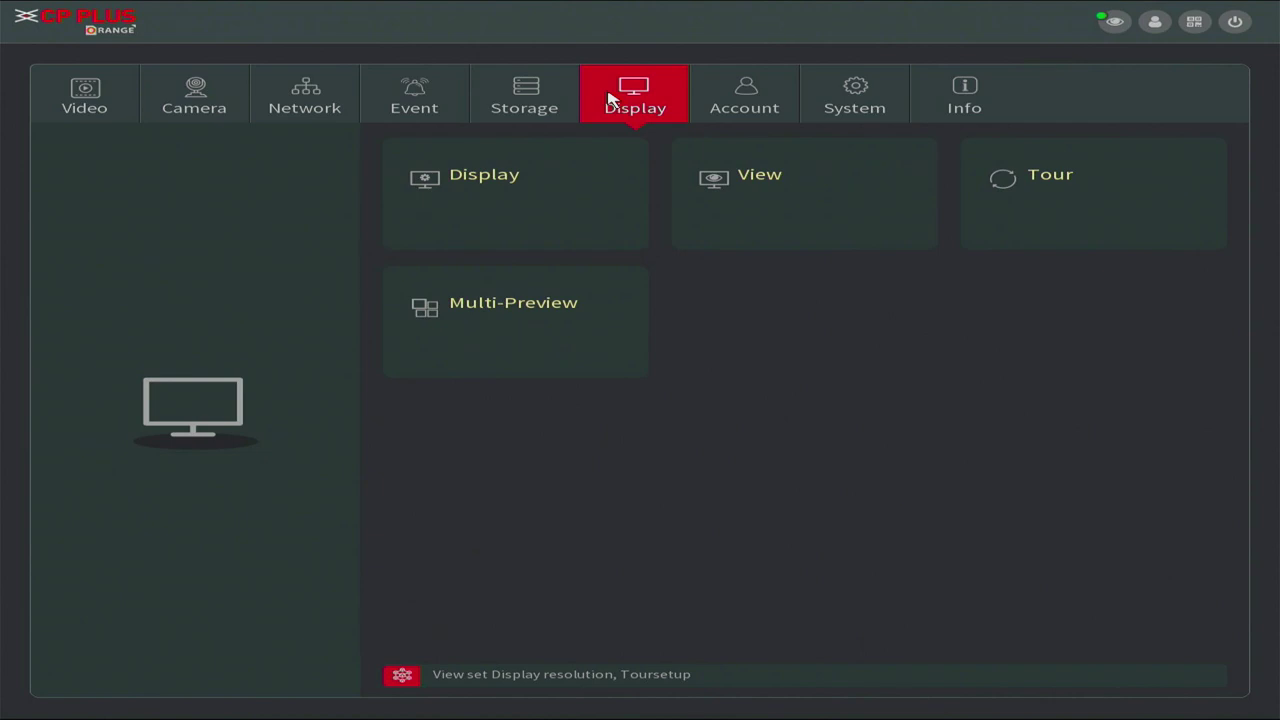
left_click(468, 241)
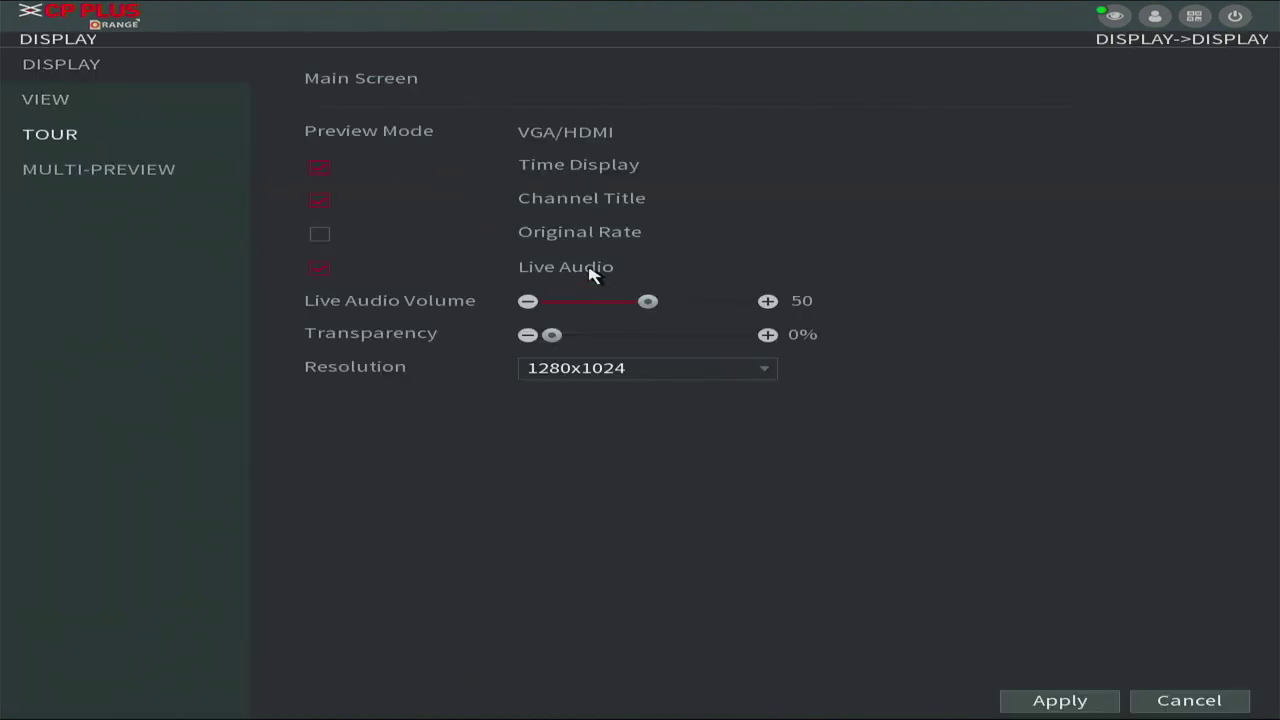
left_click(583, 371)
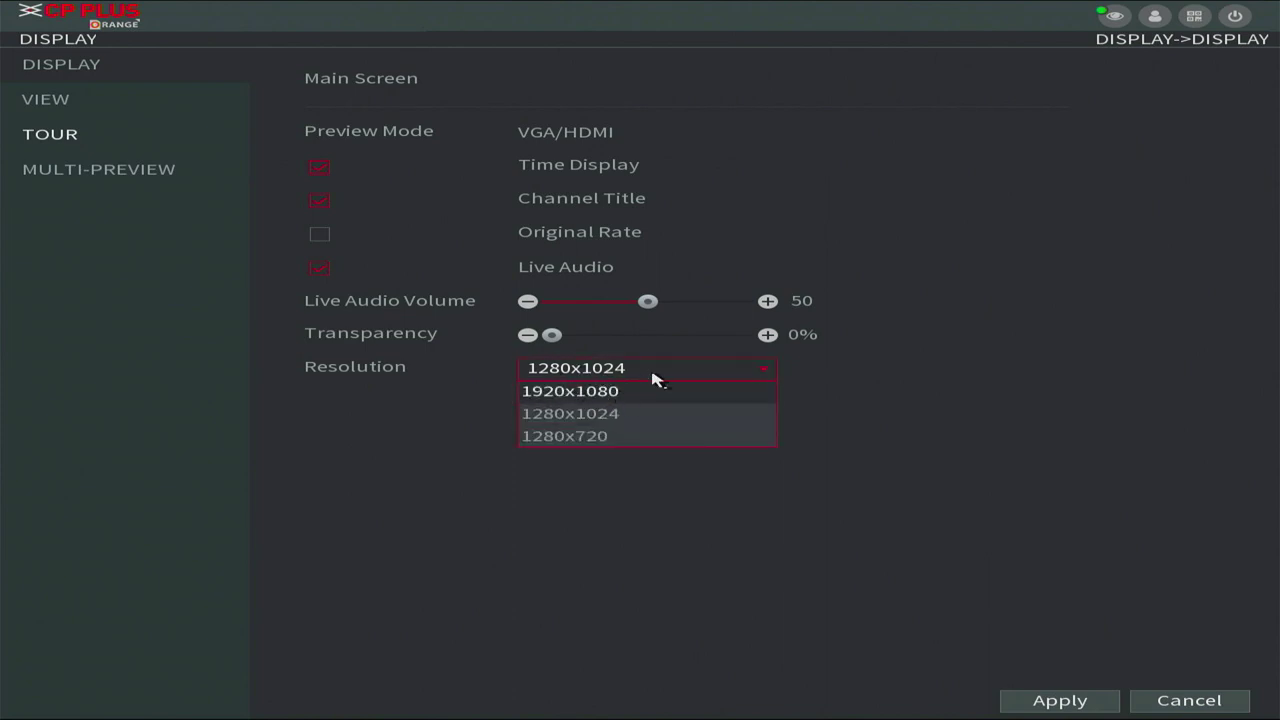
left_click(660, 379)
left_click(618, 372)
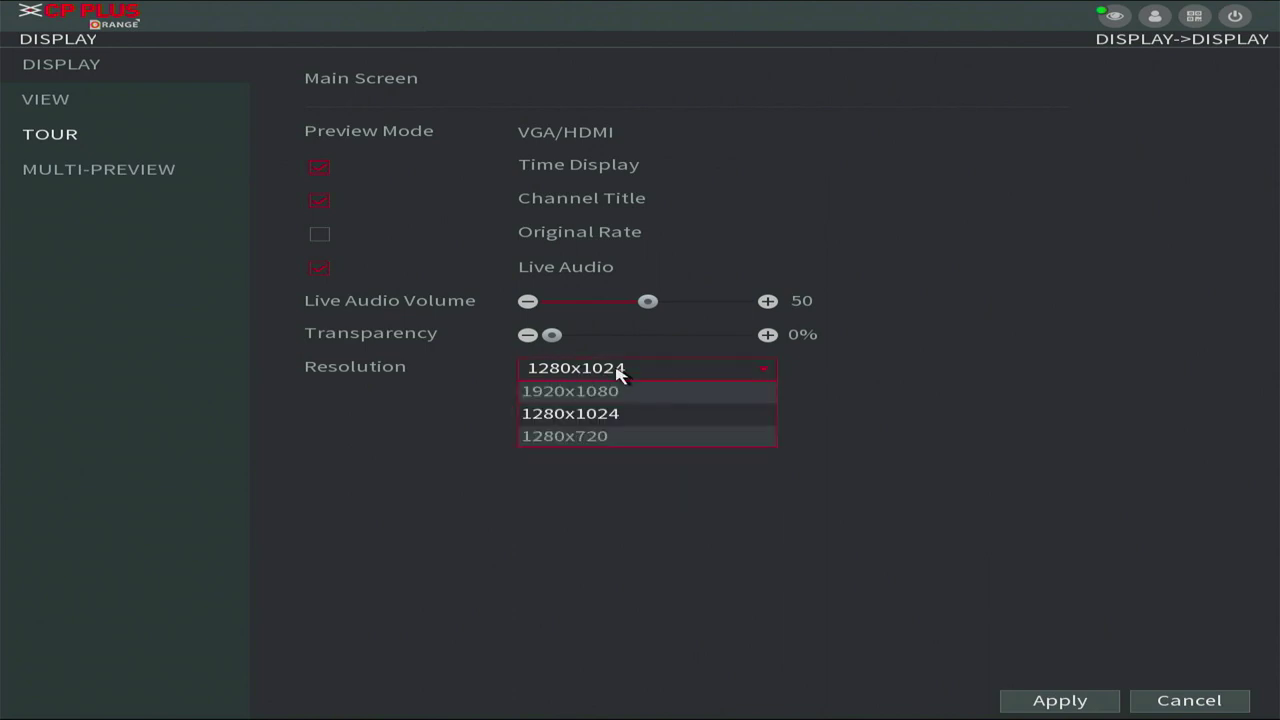
left_click(640, 391)
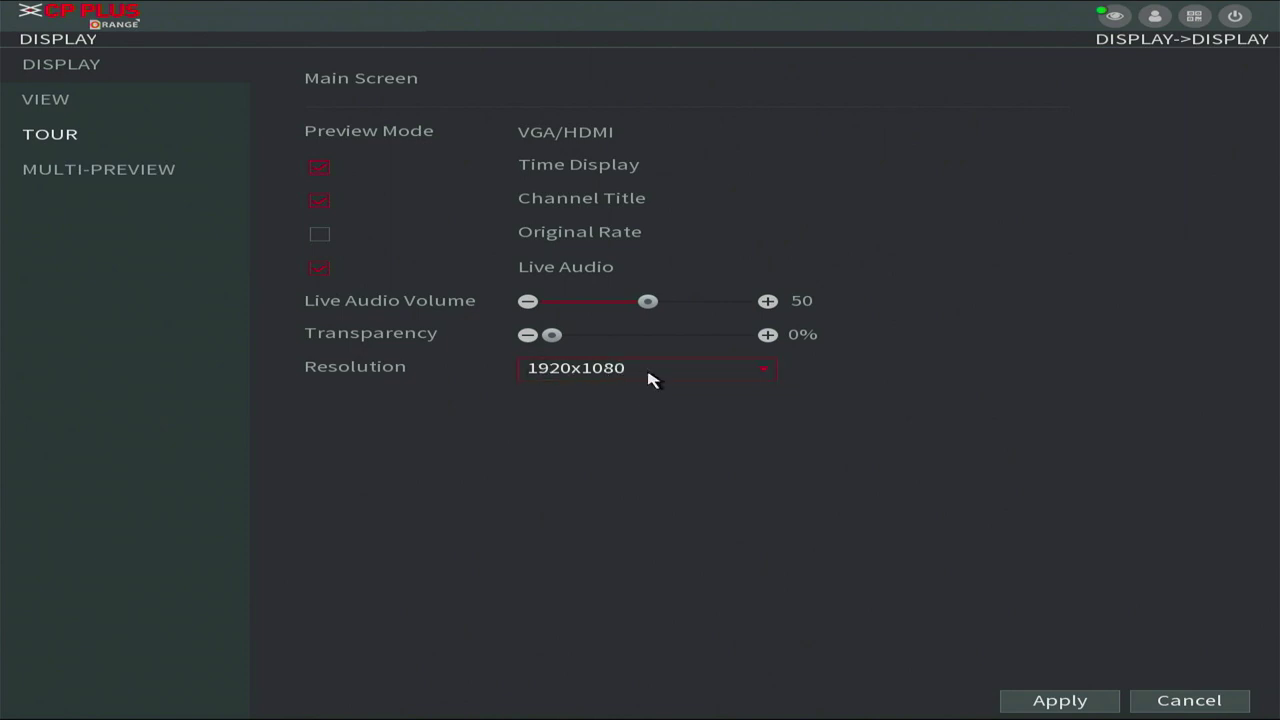
left_click(672, 376)
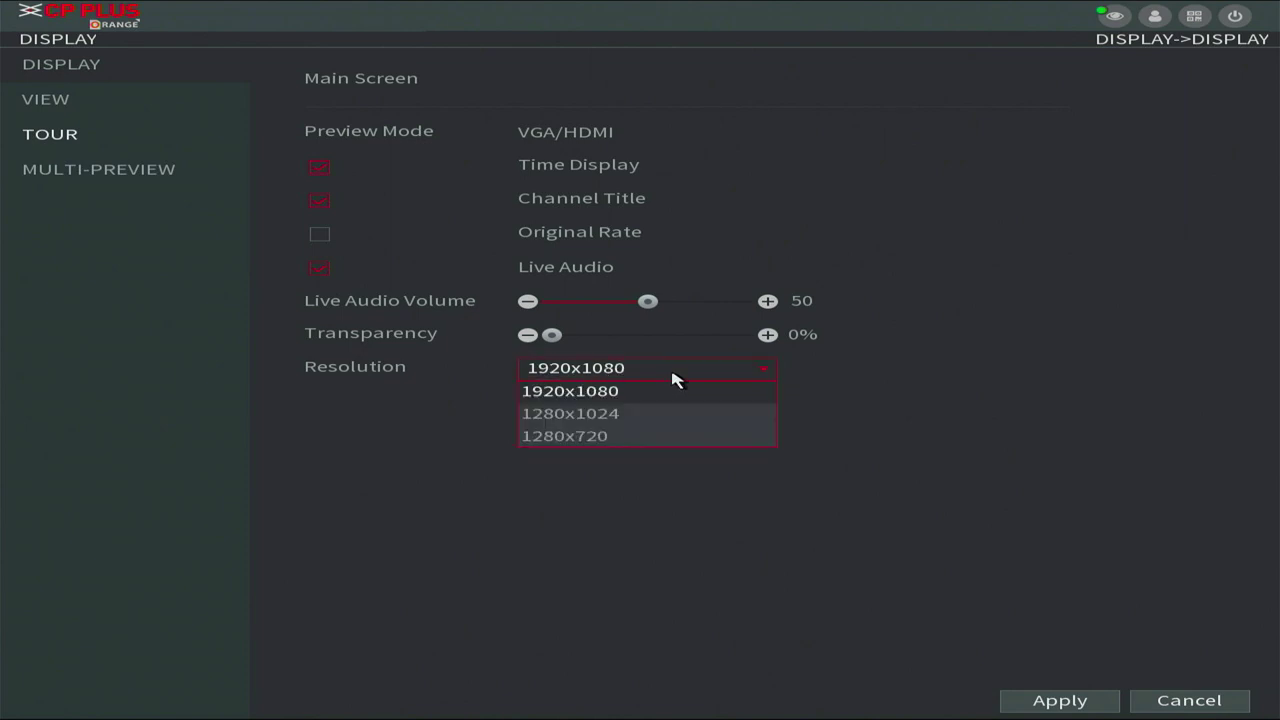
left_click(647, 396)
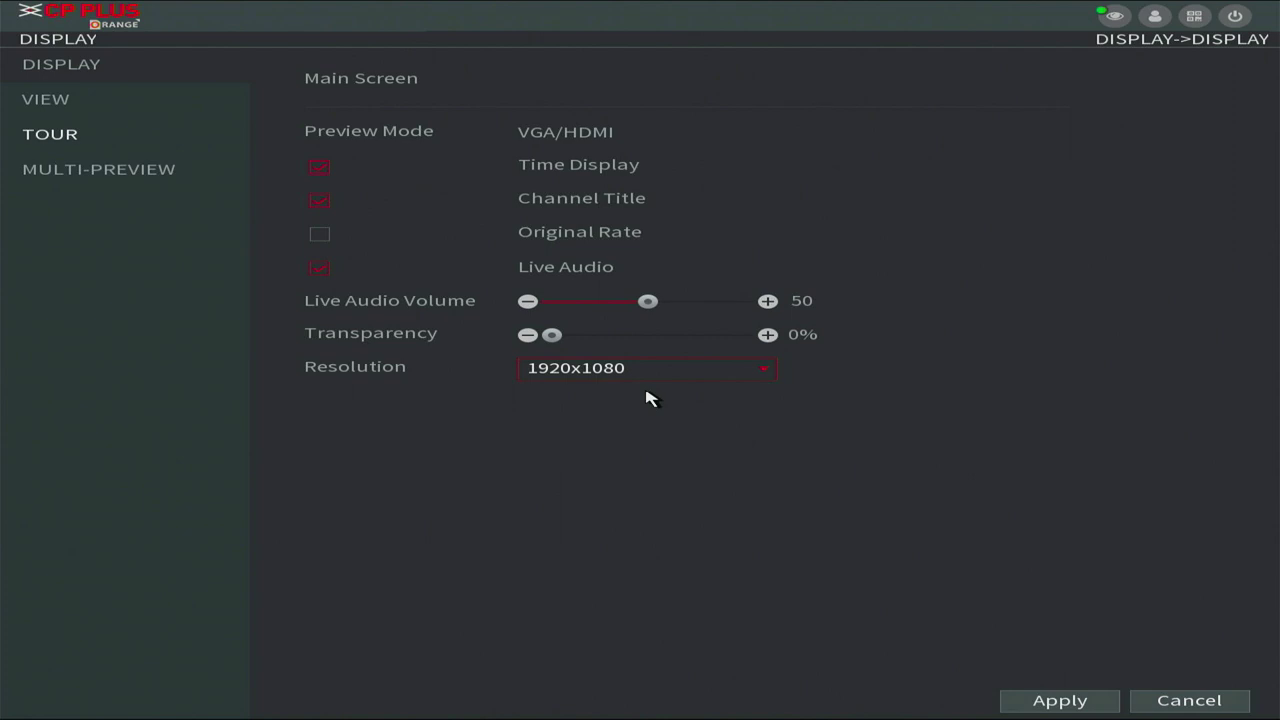
right_click(557, 345)
Try the channel assignments for the four panes in the display's view settings and cancel without applying
left_click(795, 221)
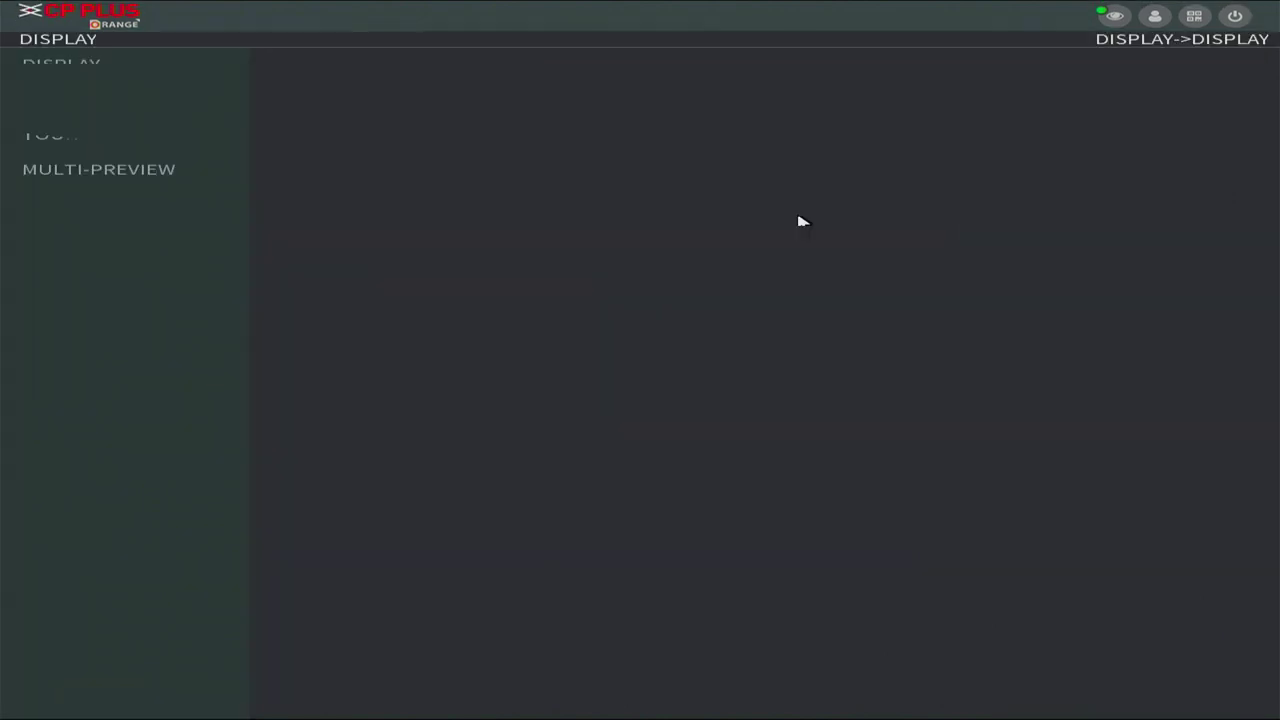
left_click(557, 228)
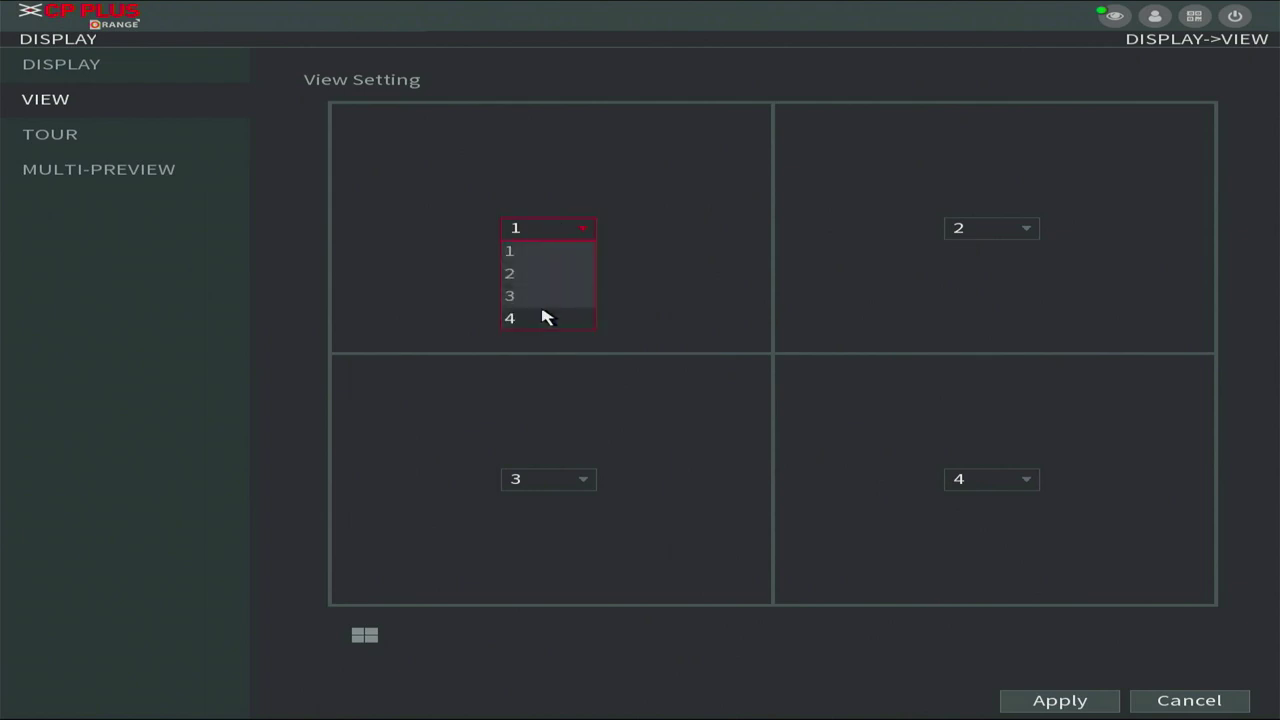
left_click(557, 262)
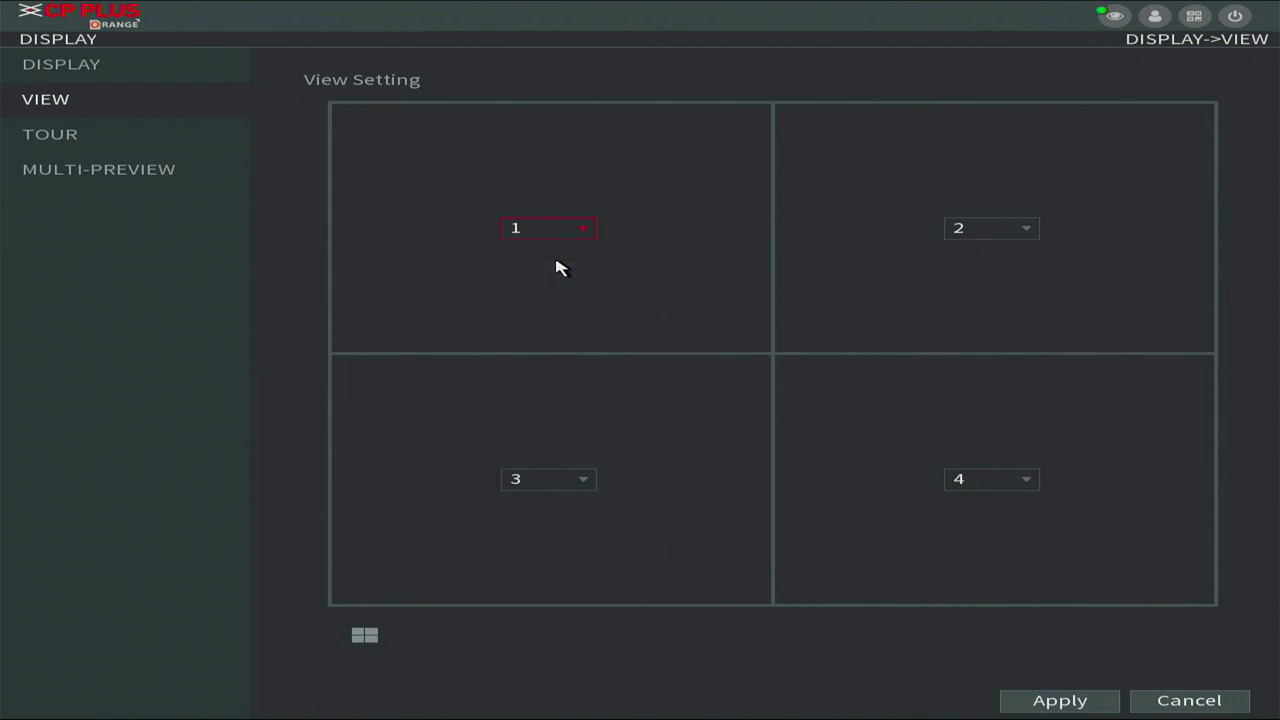
left_click(557, 243)
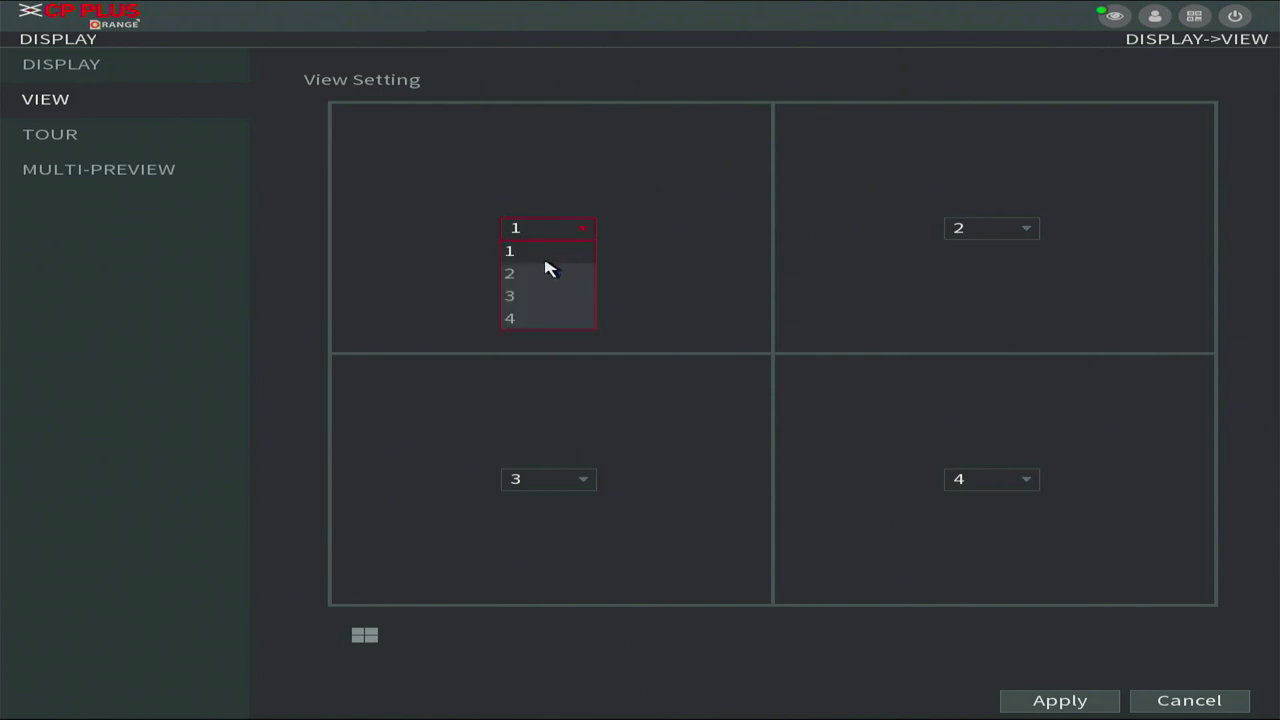
left_click(540, 272)
left_click(585, 229)
left_click(549, 257)
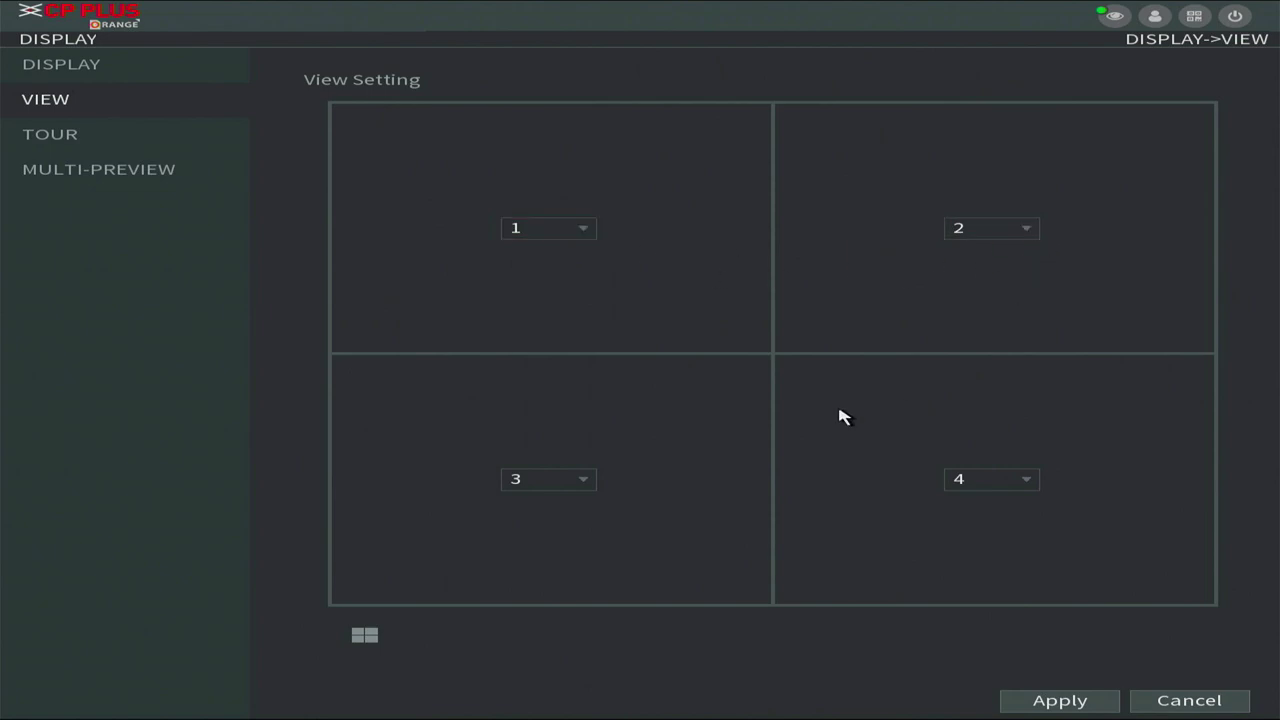
left_click(585, 240)
left_click(523, 314)
left_click(522, 487)
left_click(523, 502)
left_click(1190, 701)
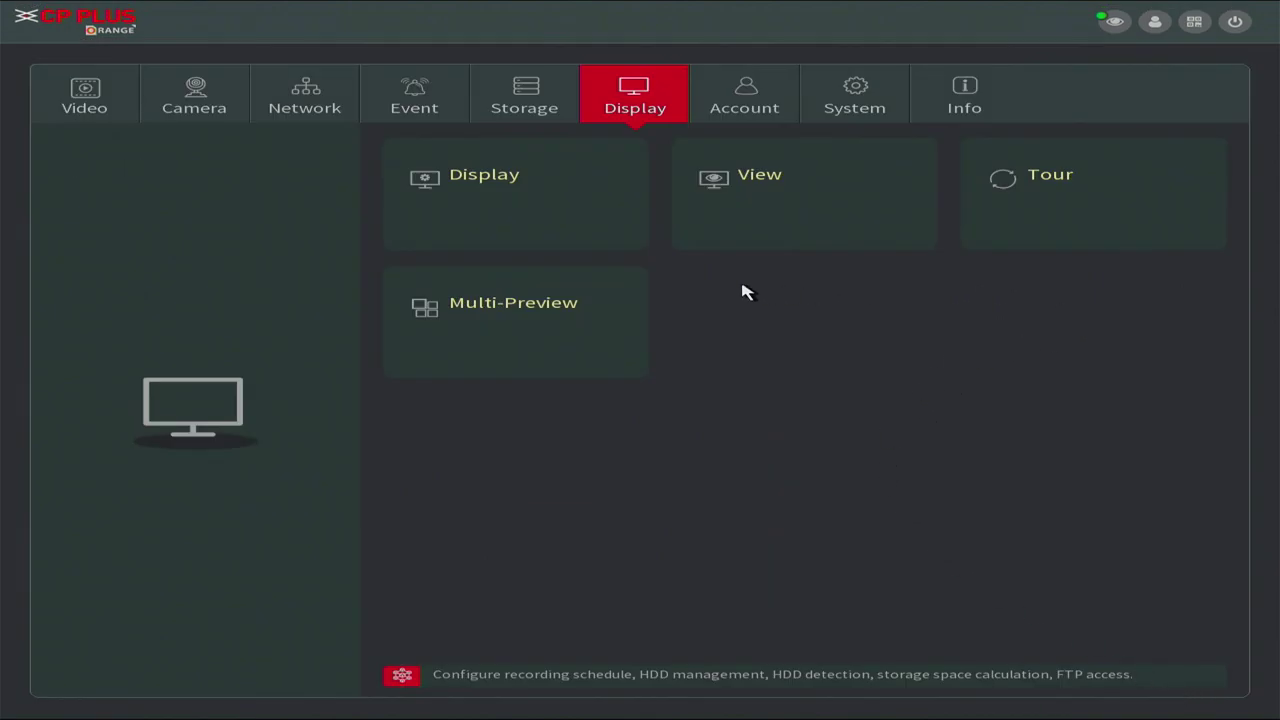
Open the admin account from the user list for modification
left_click(749, 116)
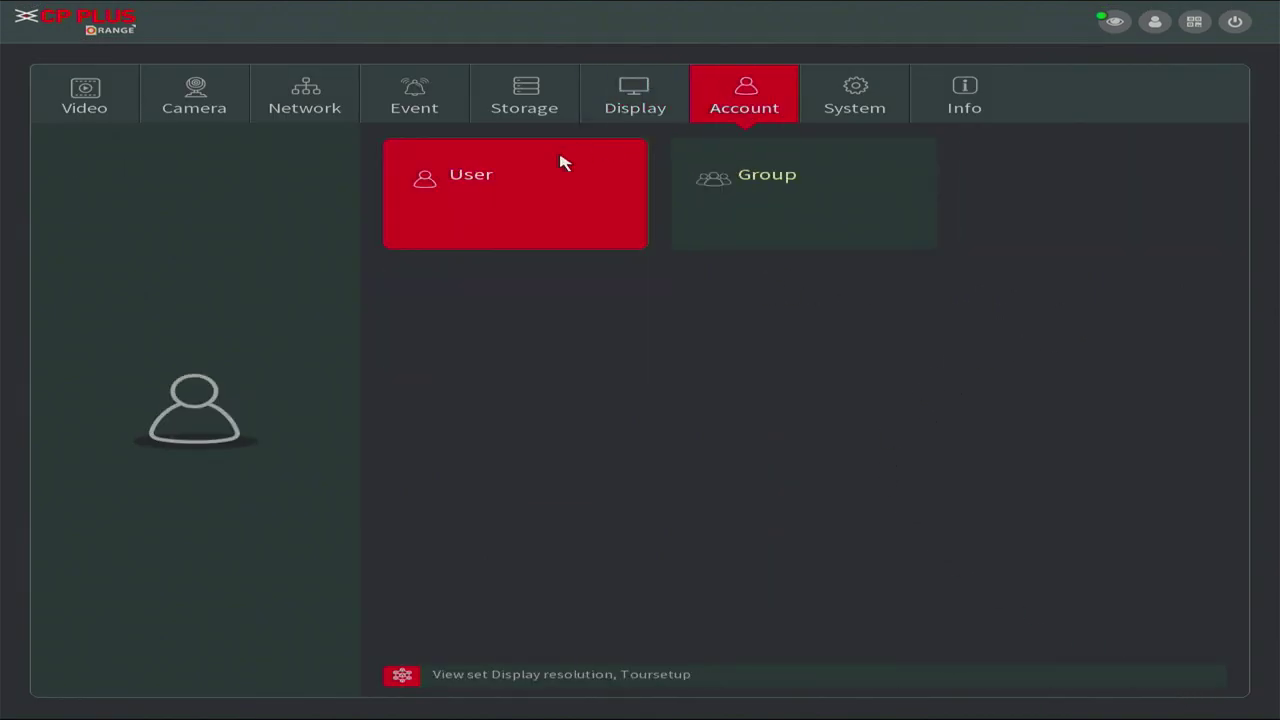
left_click(518, 172)
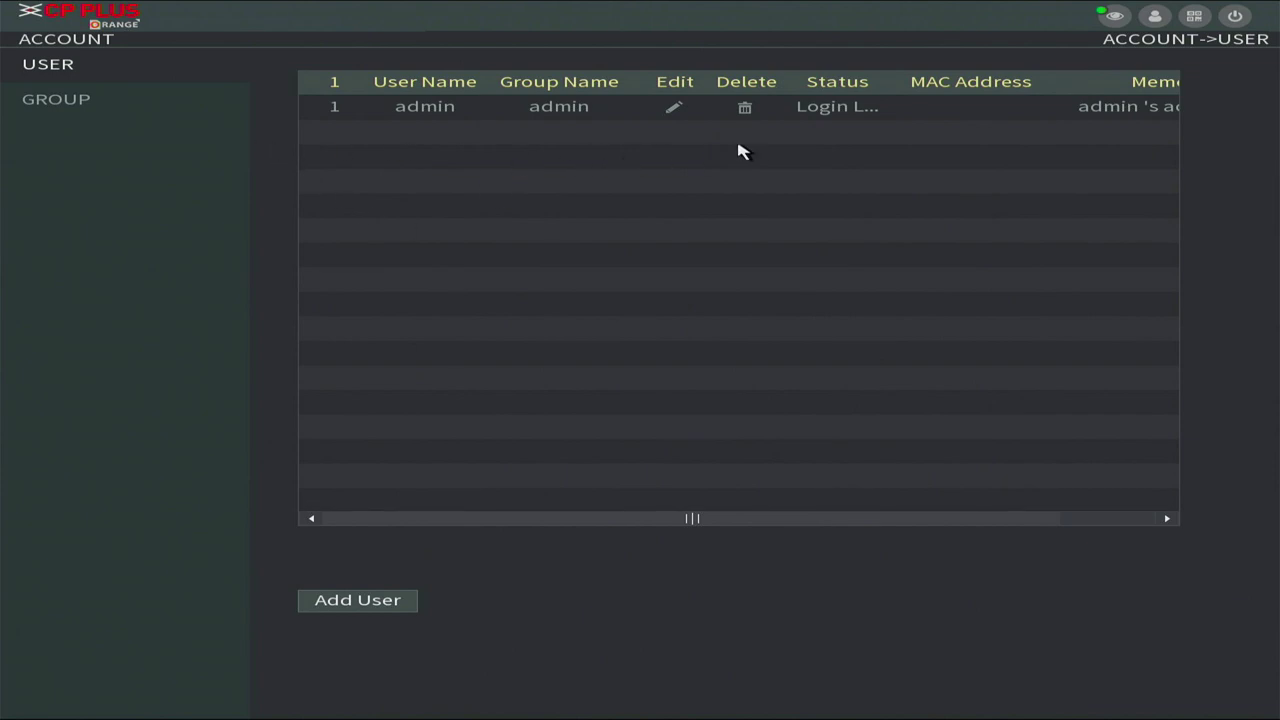
left_click(678, 108)
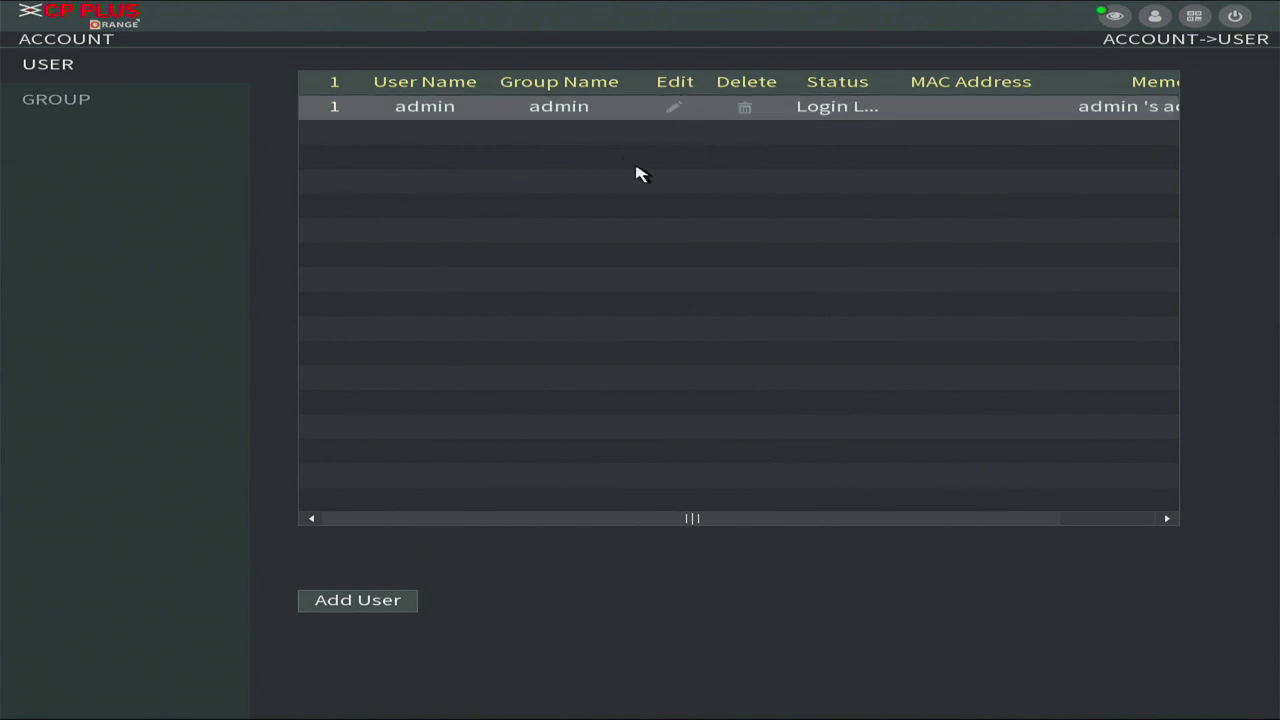
left_click(677, 108)
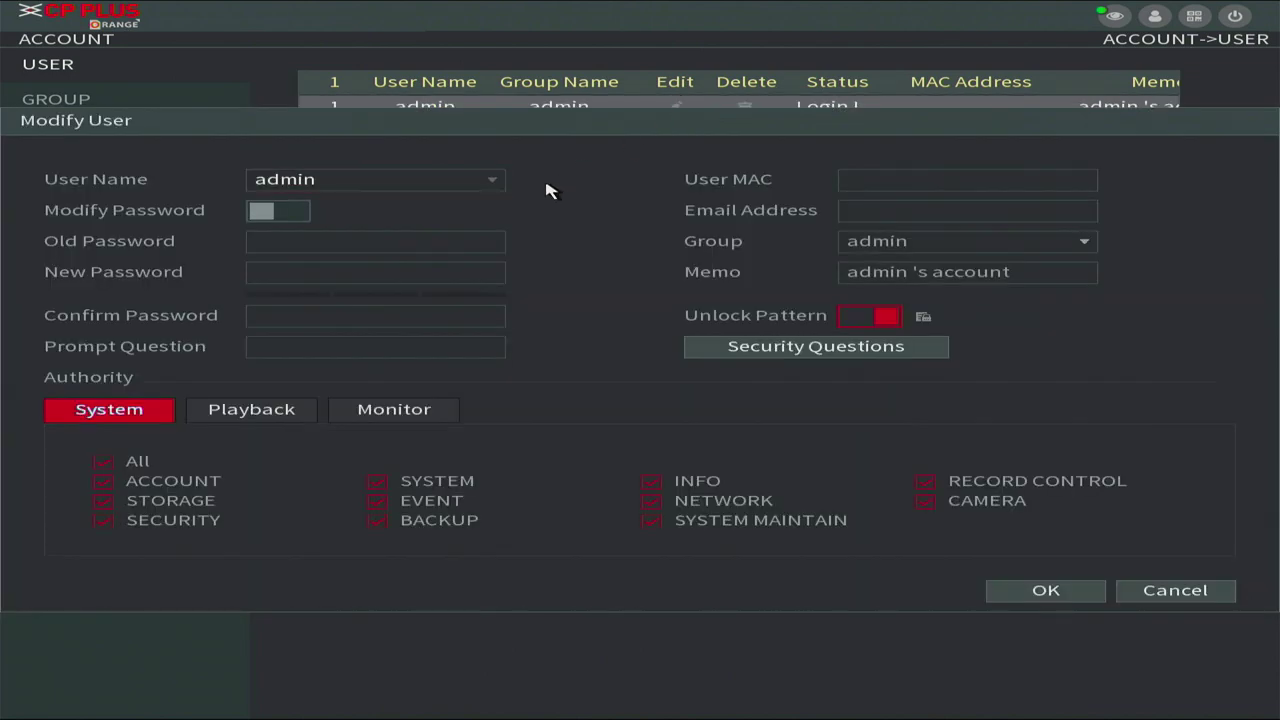
Try the Modify Password option for the admin account, going over its password fields, and leave without saving
left_click(287, 213)
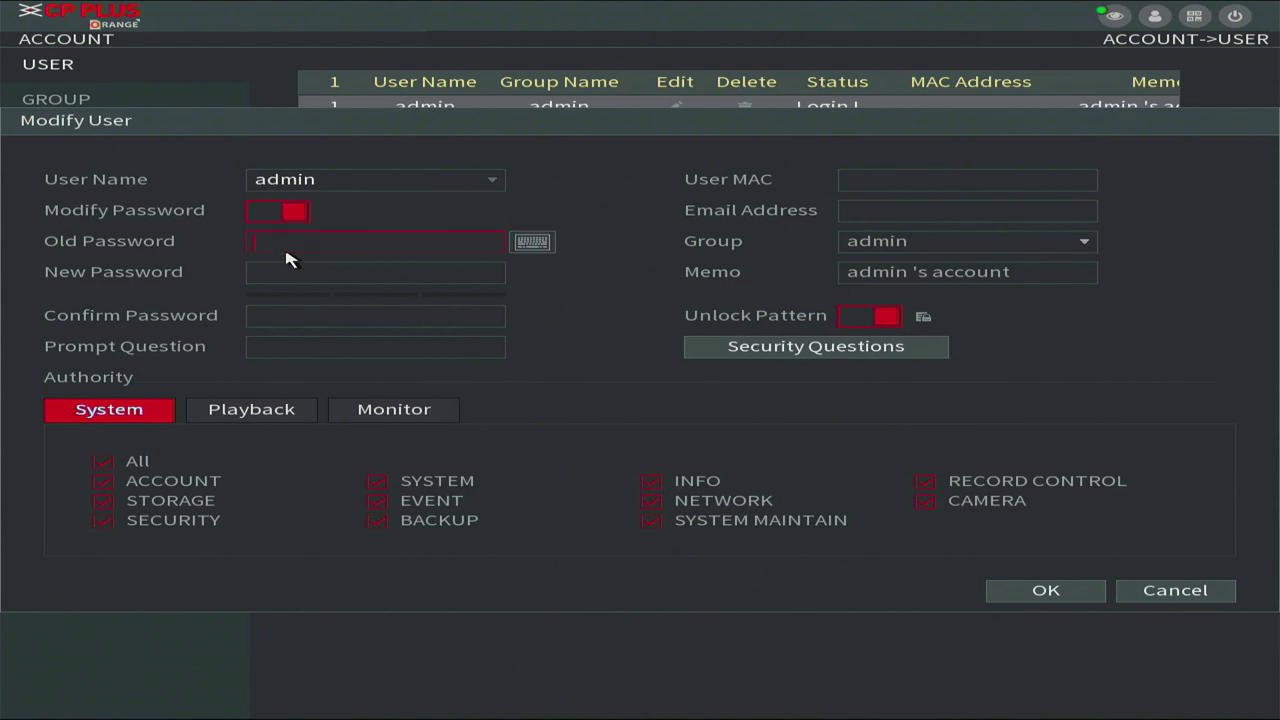
left_click(287, 250)
left_click(320, 378)
left_click(297, 284)
left_click(370, 260)
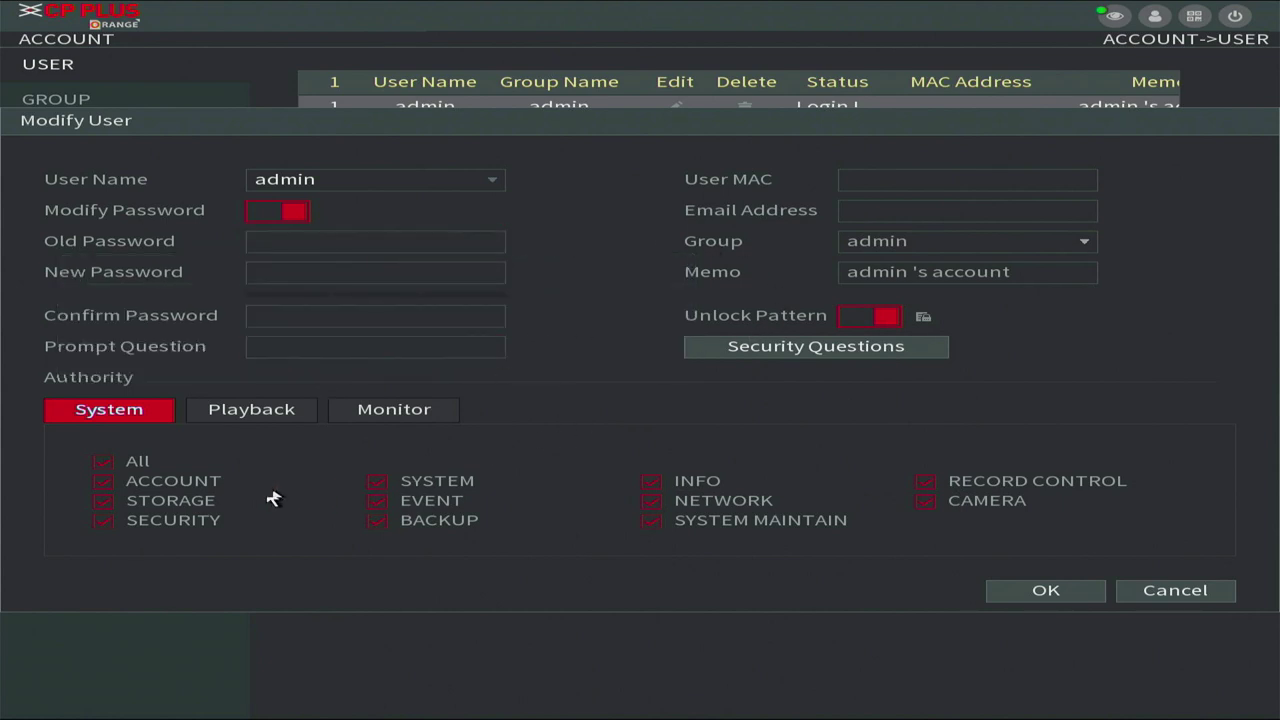
right_click(745, 225)
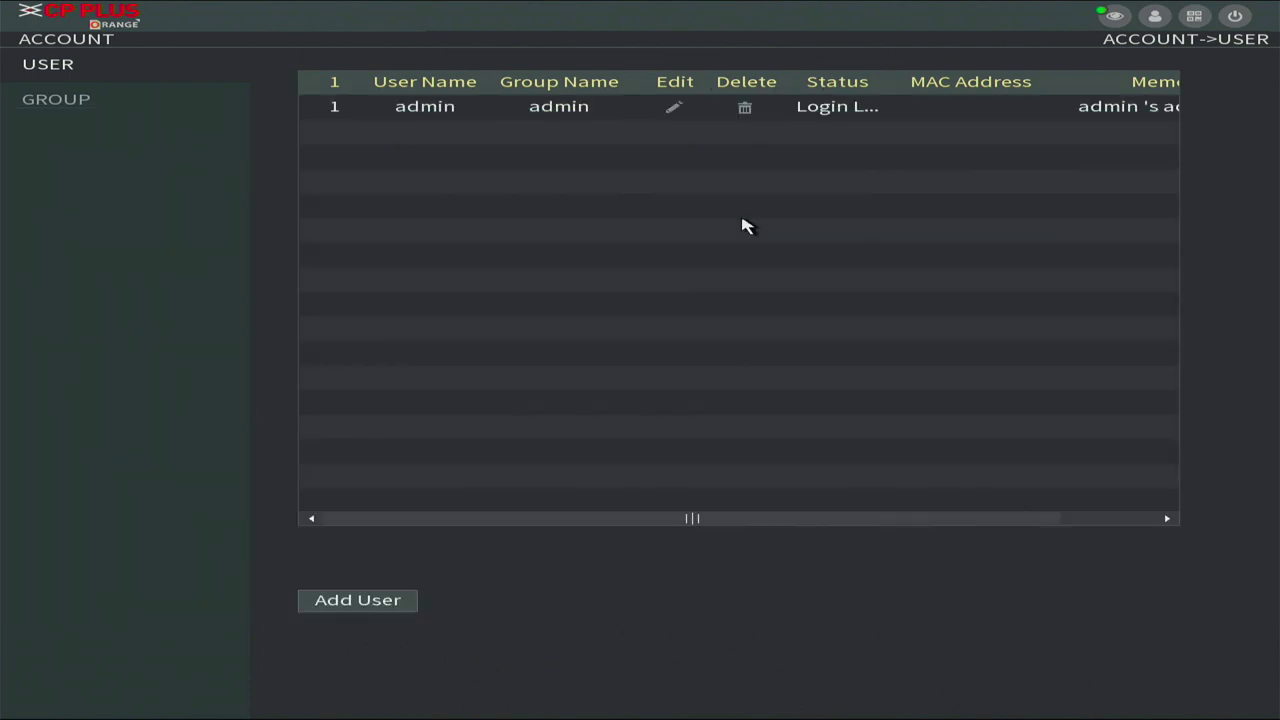
right_click(815, 177)
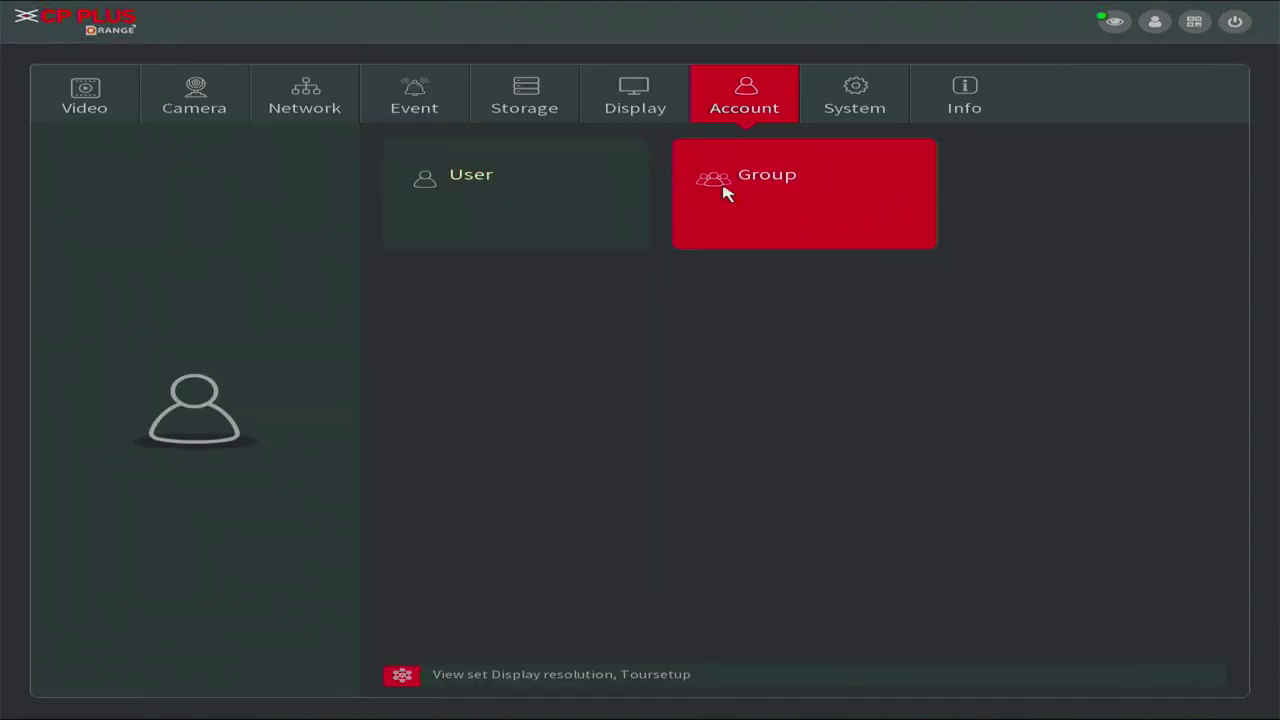
Examine the system's general and date and time settings, leaving them without applying changes
left_click(855, 93)
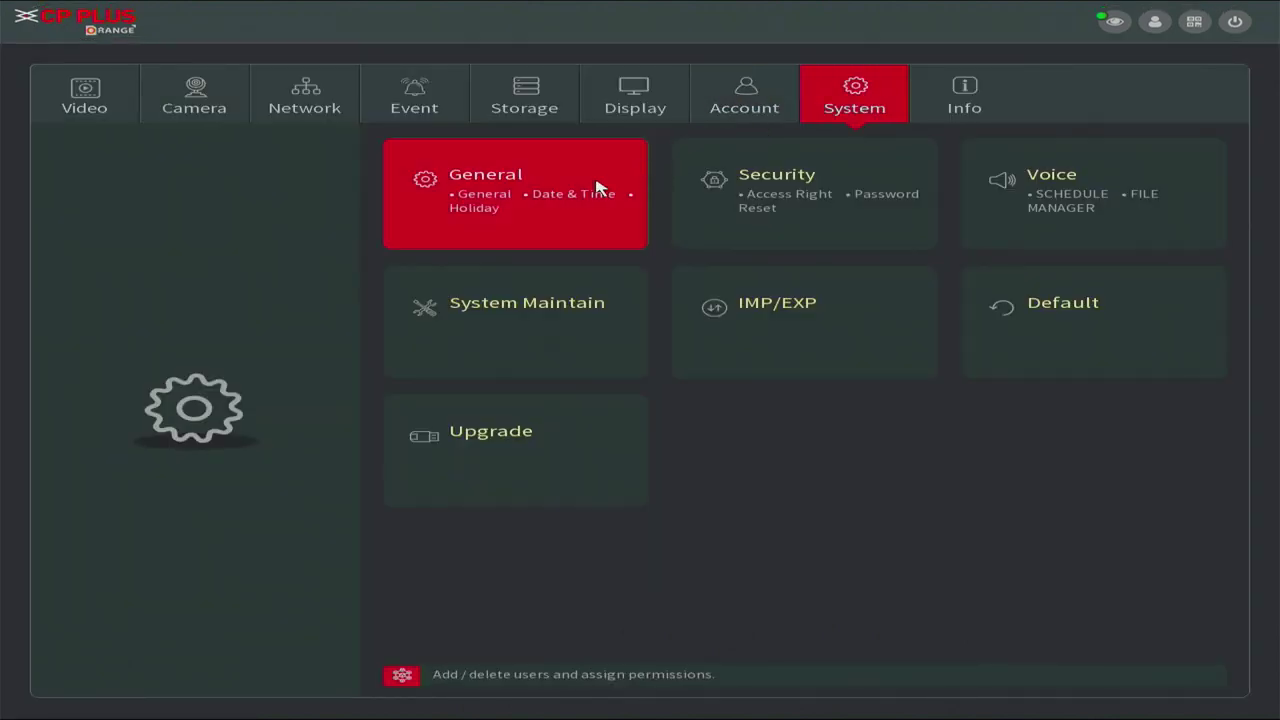
left_click(557, 201)
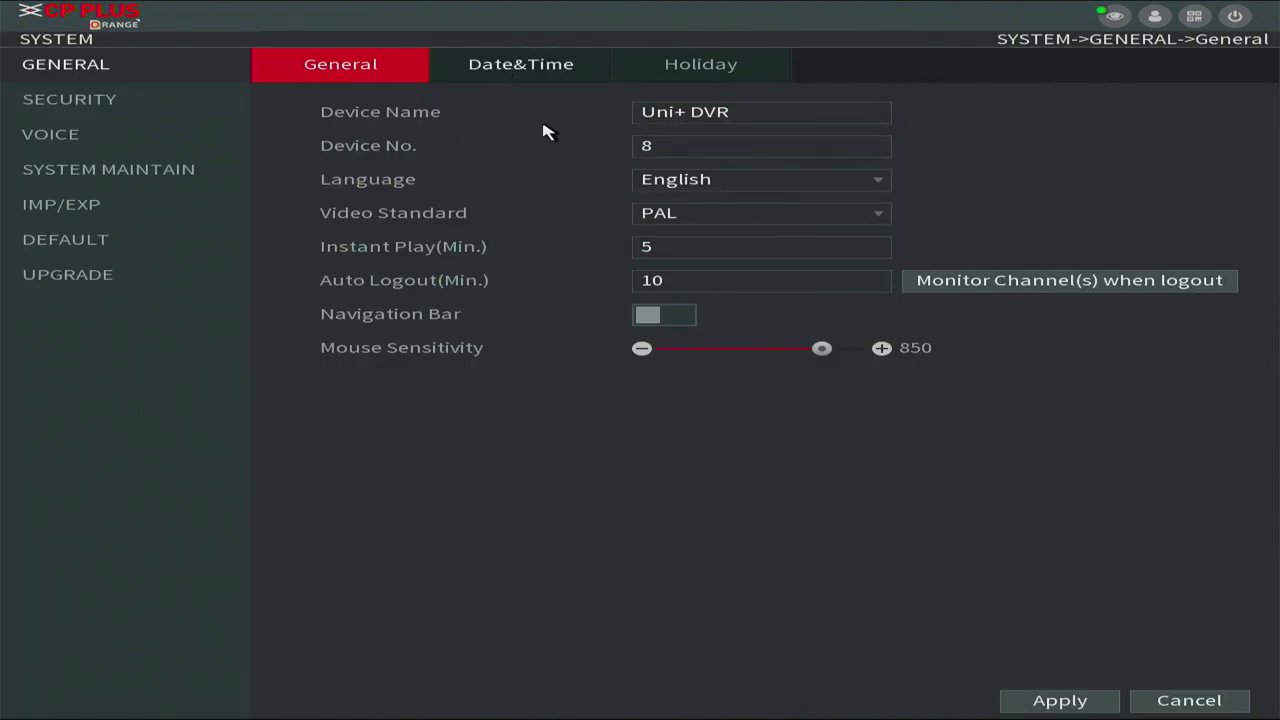
left_click(519, 66)
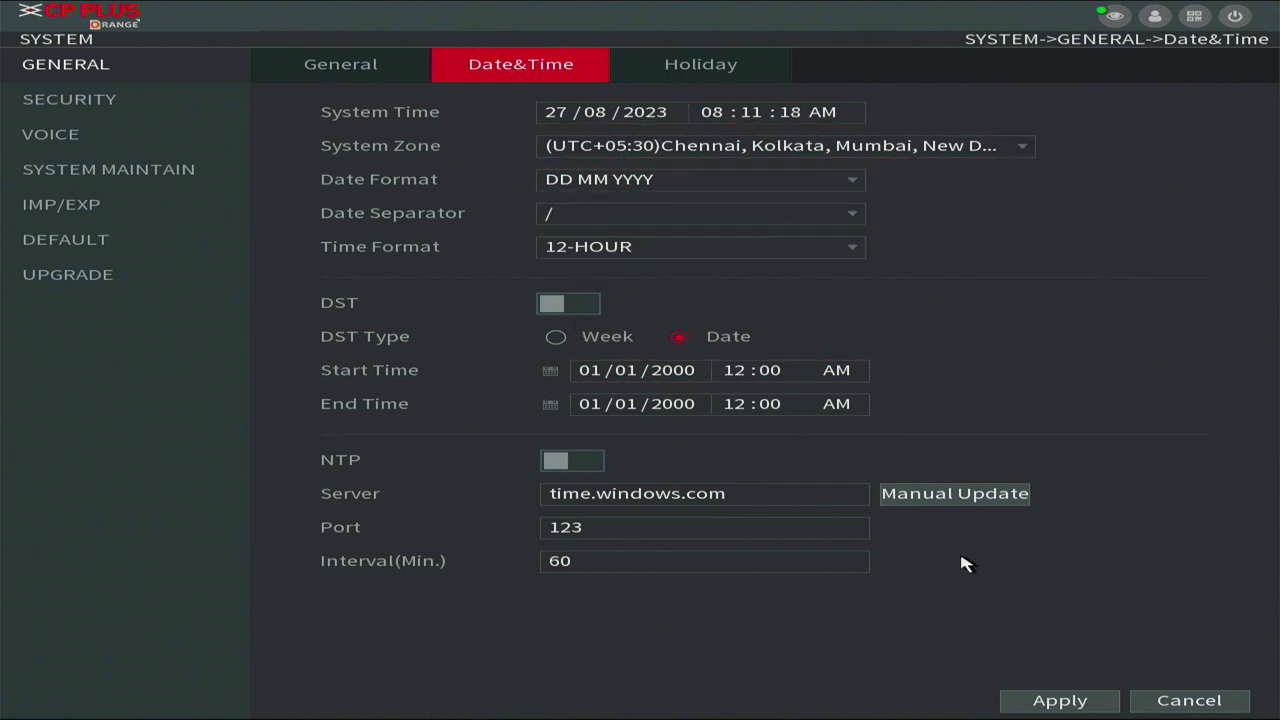
left_click(1175, 700)
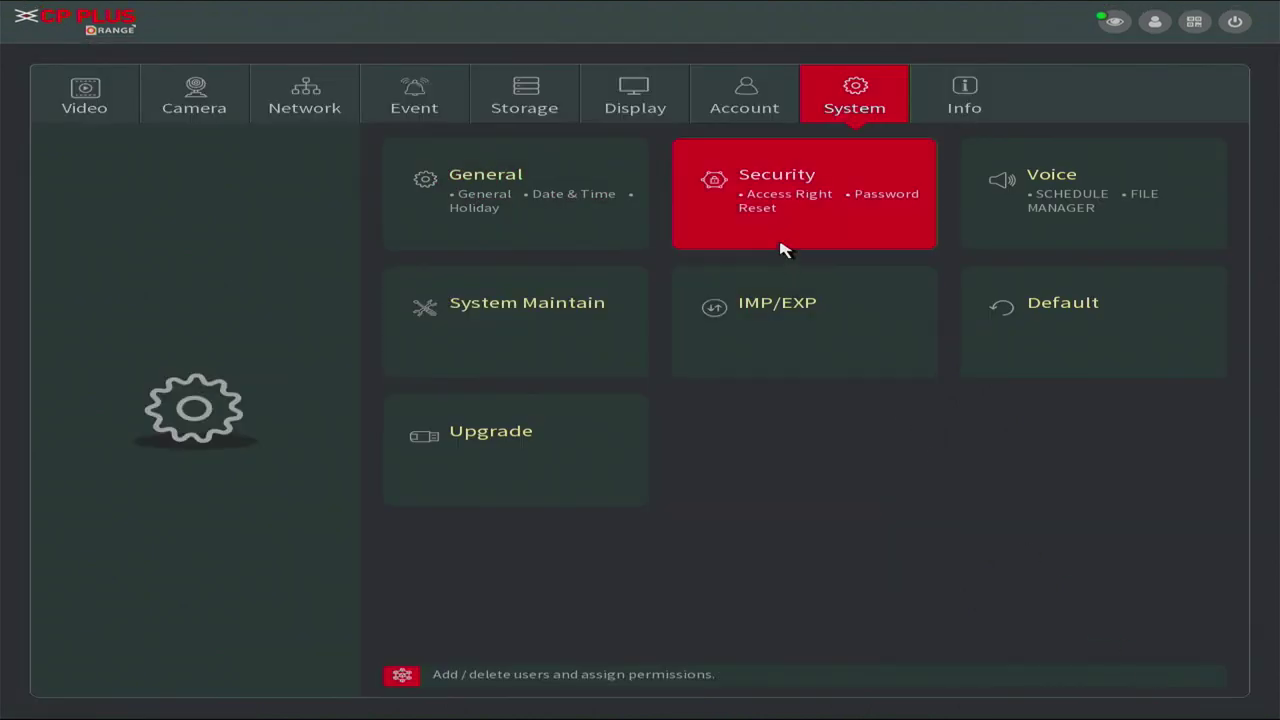
Examine the system's security firewall, auto-reboot maintenance, default restore and firmware upgrade settings
left_click(855, 210)
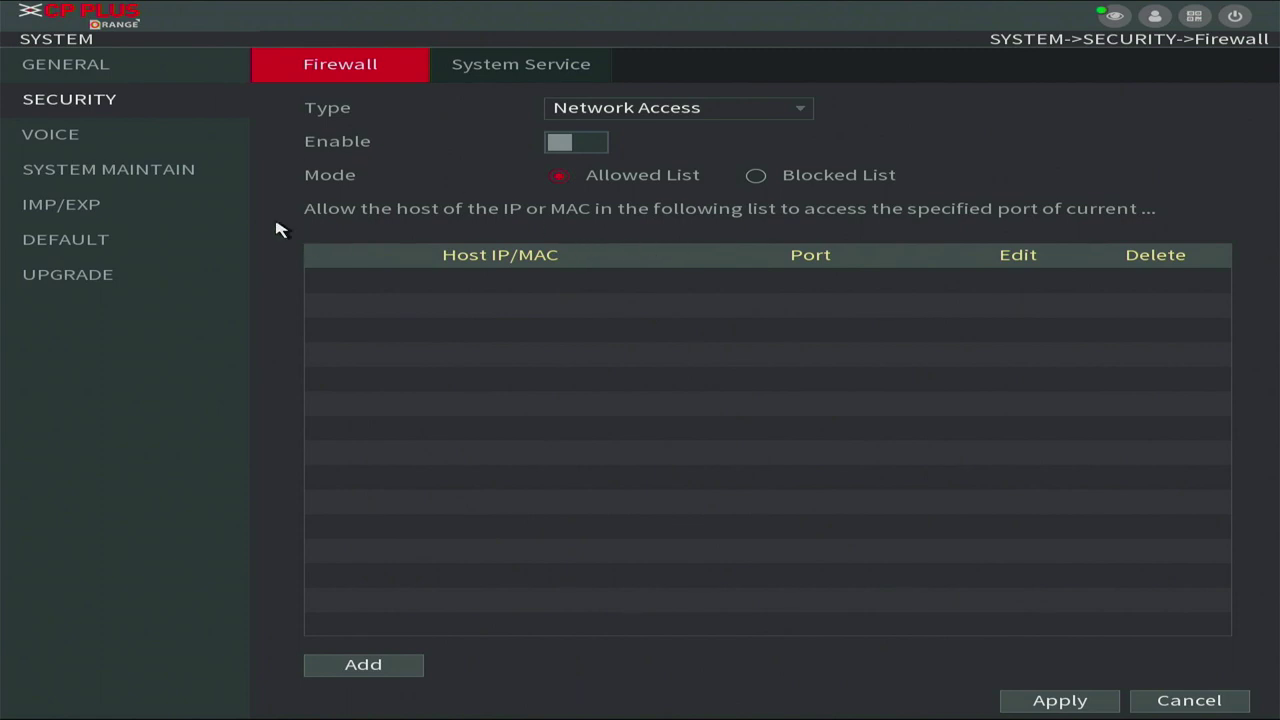
left_click(99, 169)
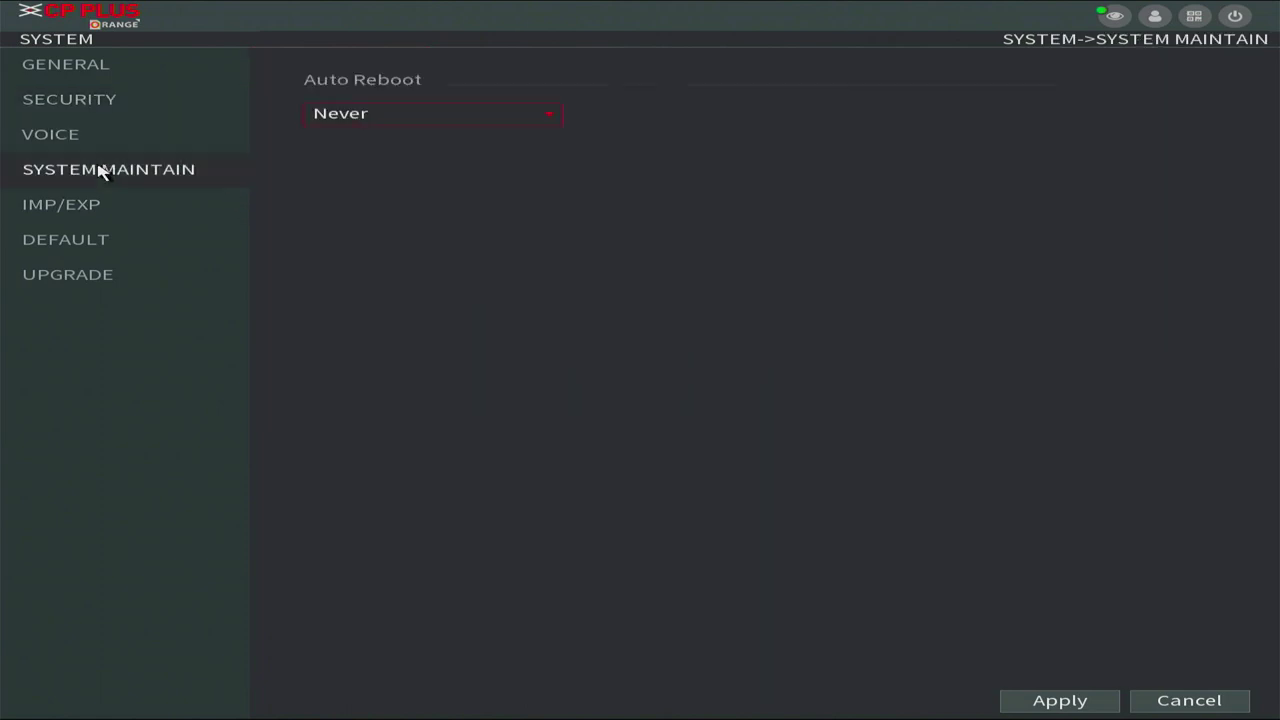
left_click(100, 244)
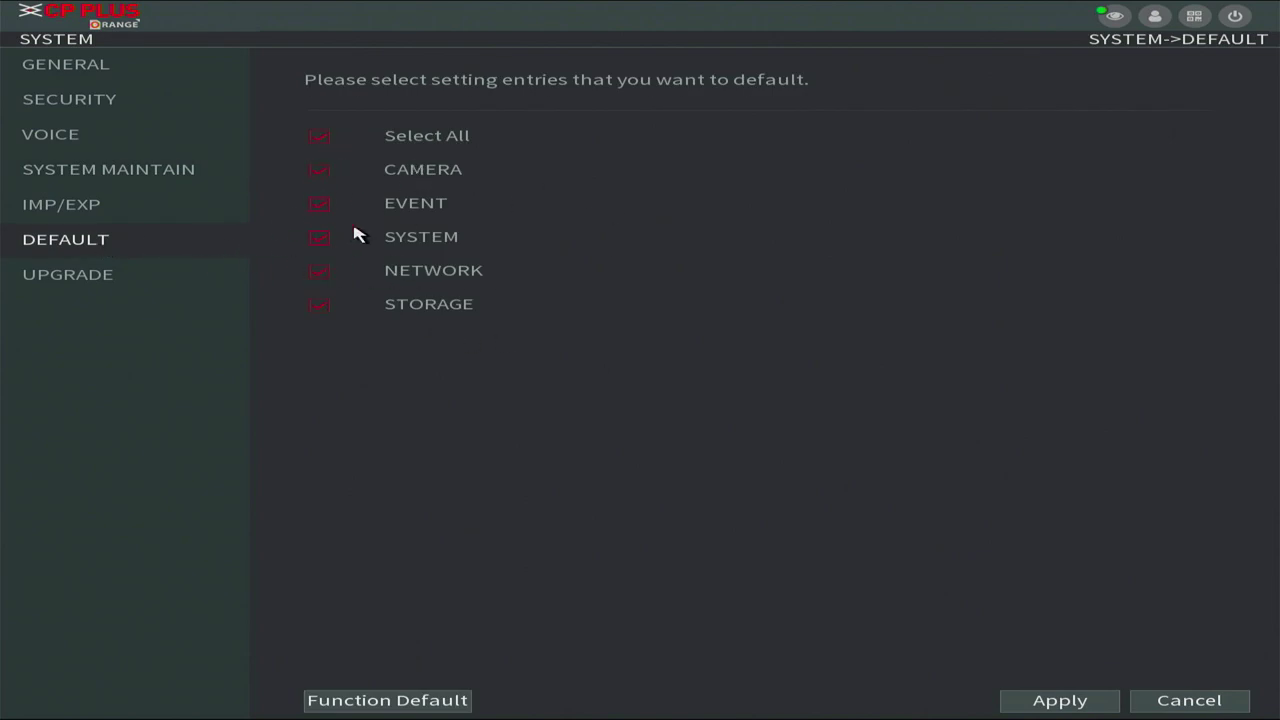
left_click(95, 276)
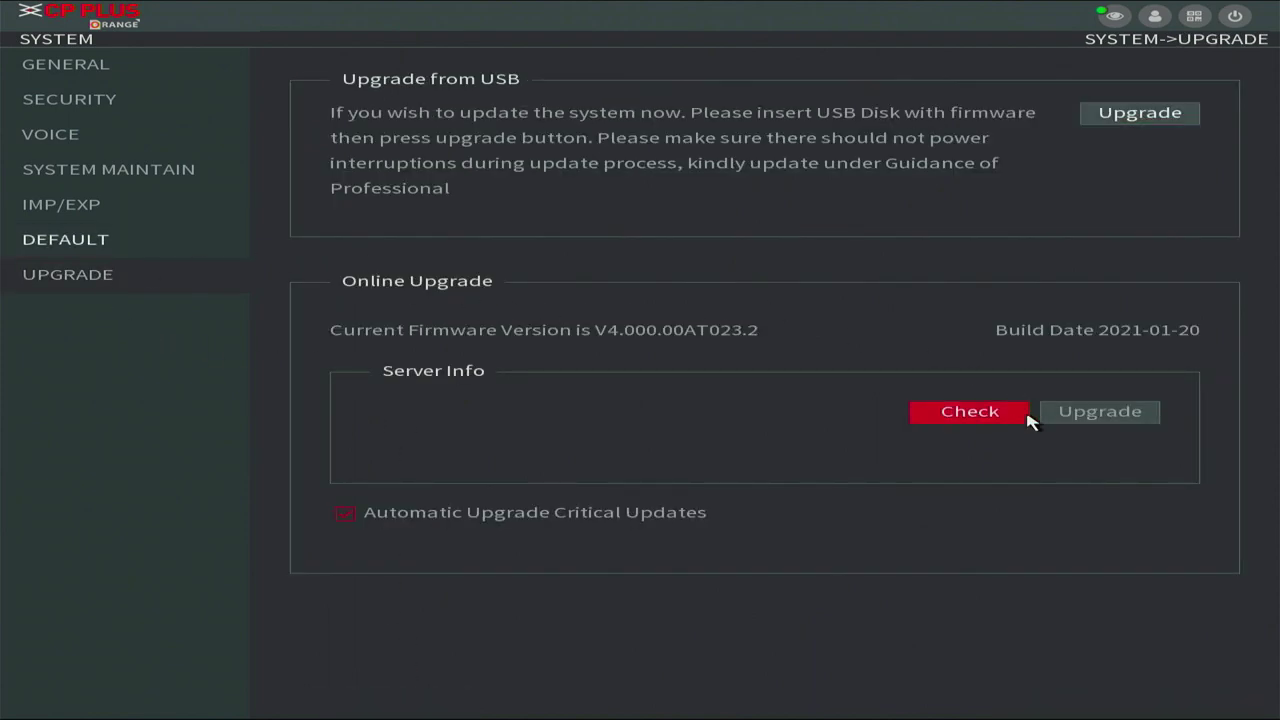
right_click(657, 306)
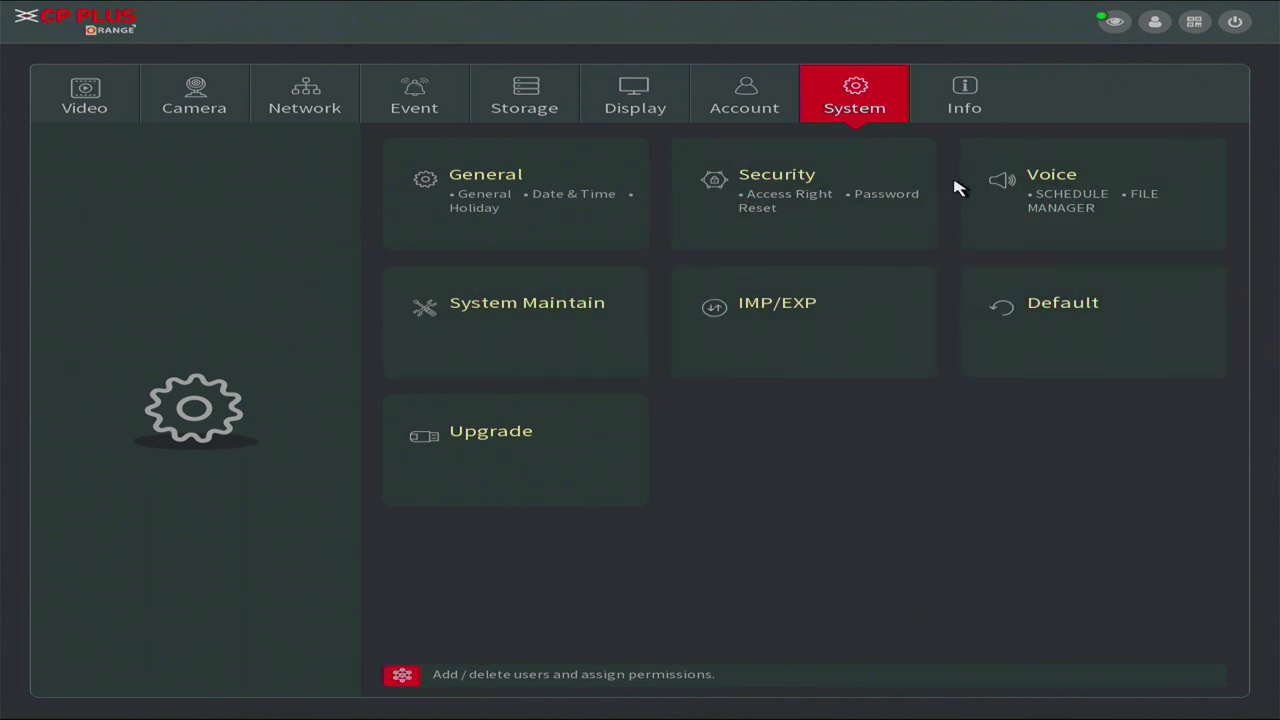
Review the DVR's version details, hard disk information and channel formats in the device information section
left_click(960, 118)
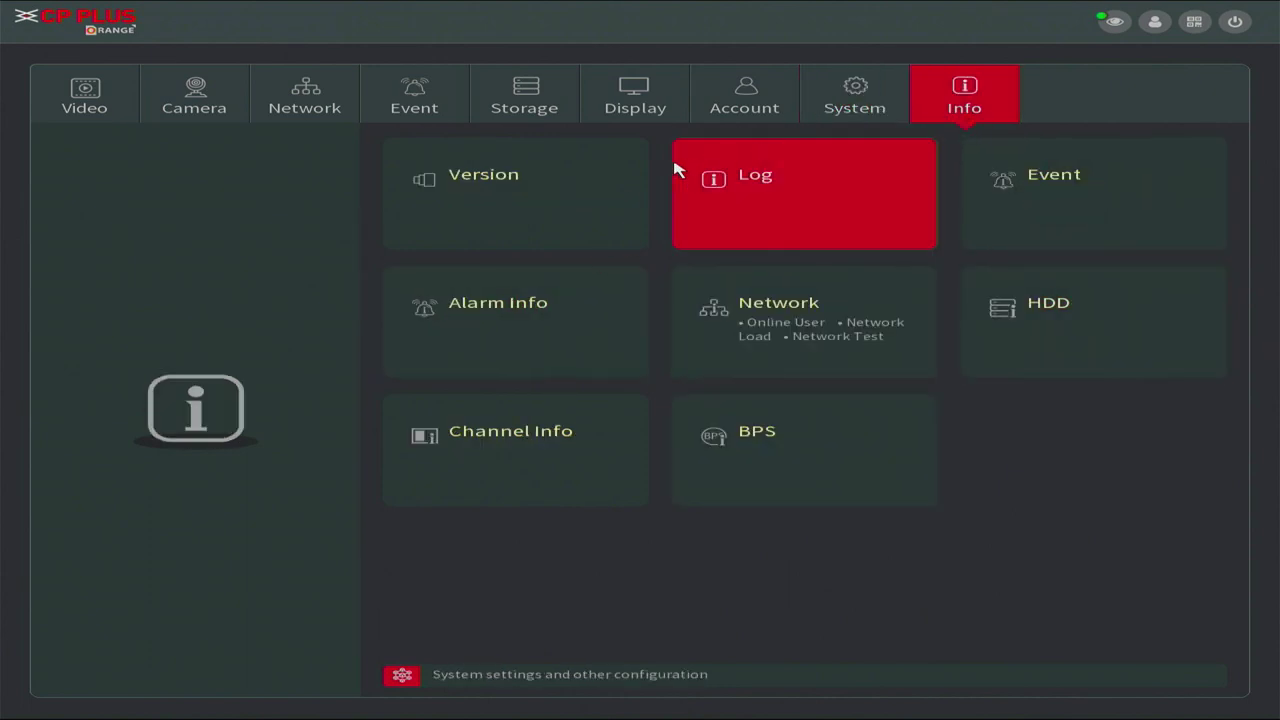
left_click(525, 188)
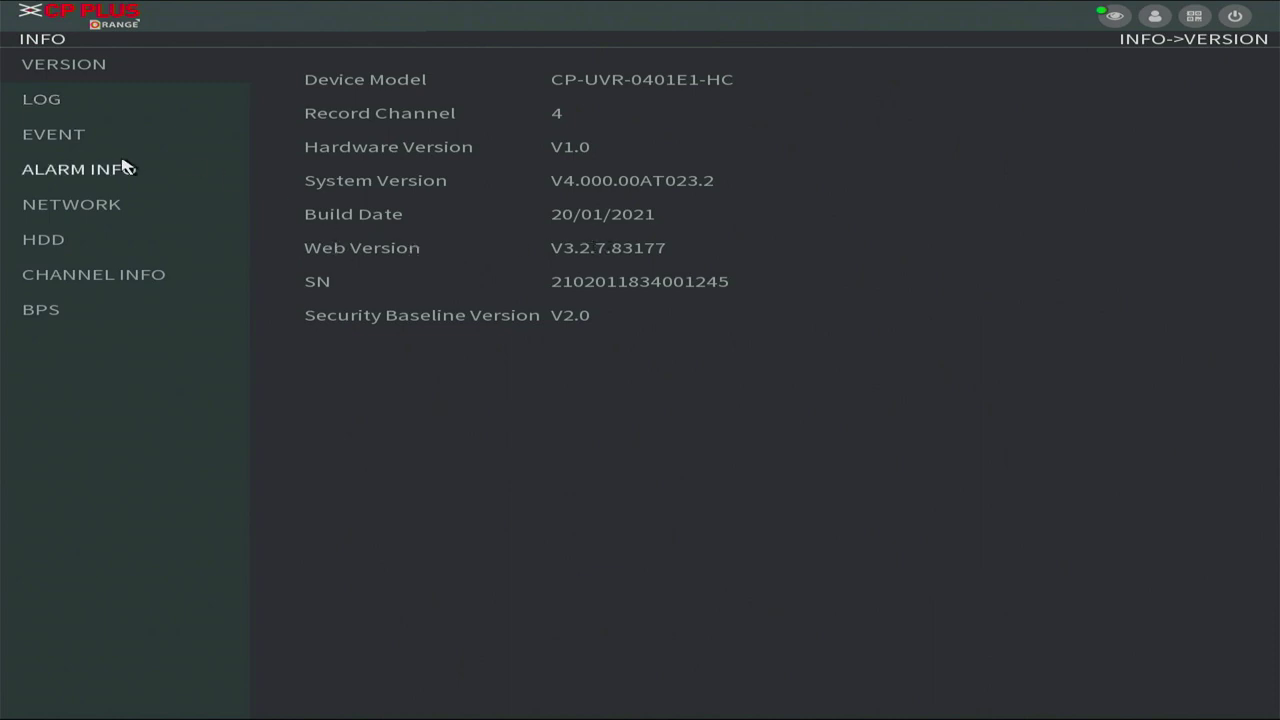
right_click(397, 249)
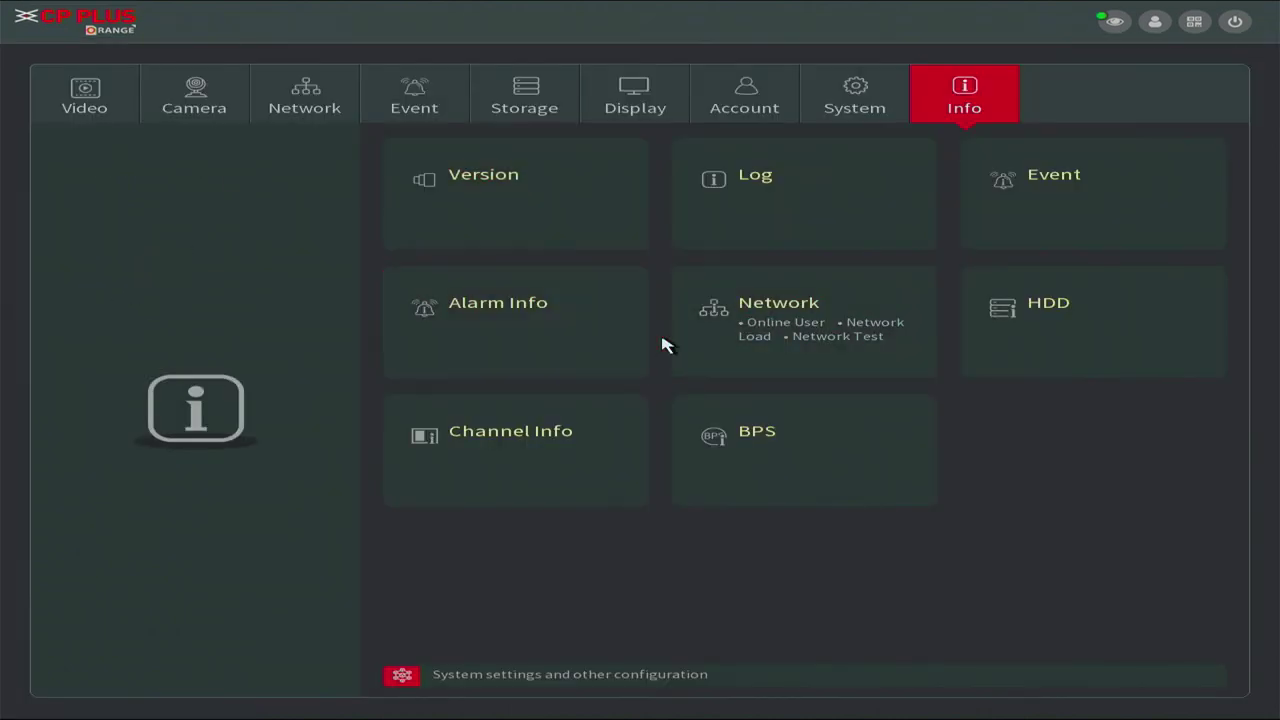
left_click(993, 332)
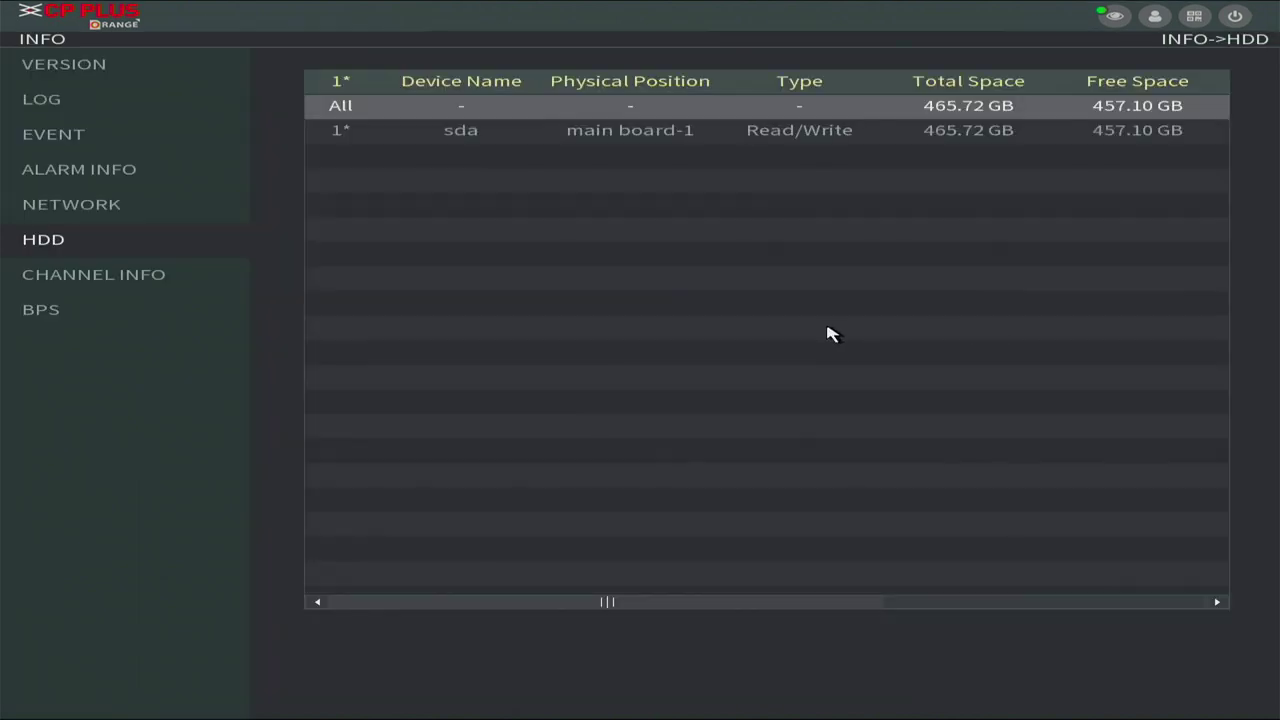
right_click(617, 234)
left_click(545, 421)
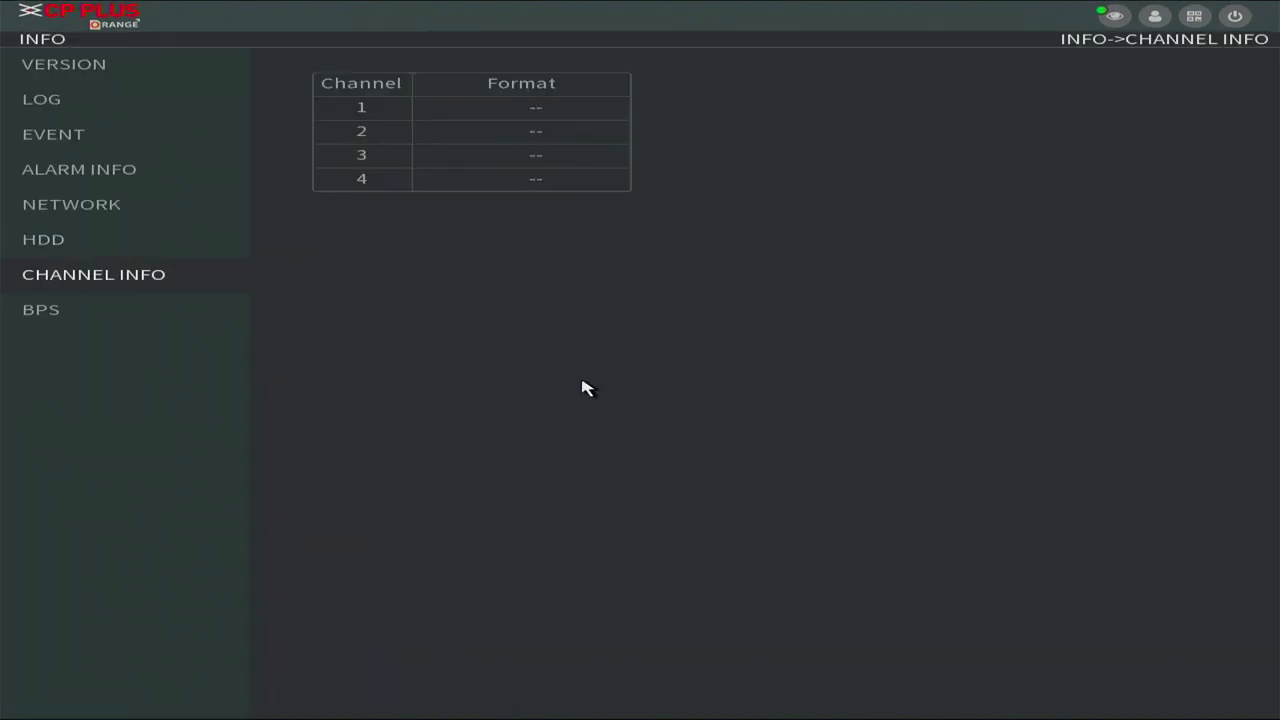
right_click(322, 192)
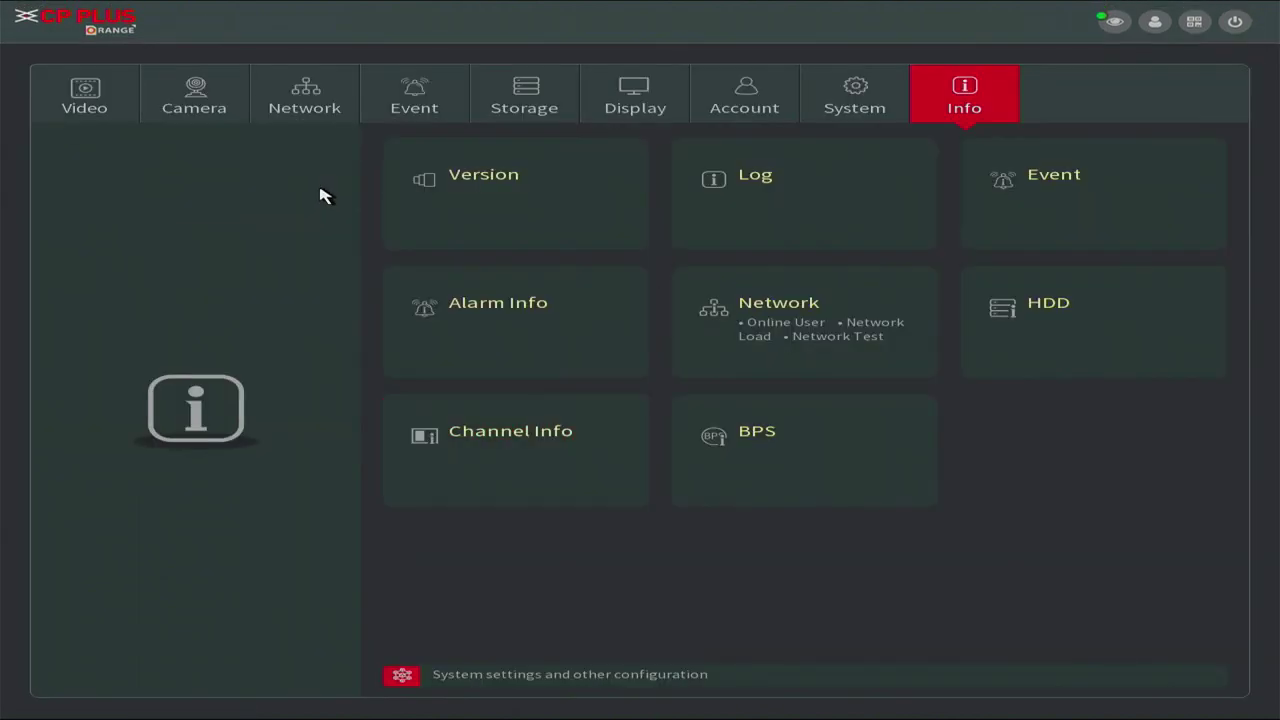
Review the DVR's alarm information, network information and log pages, leaving each one after viewing it
left_click(490, 296)
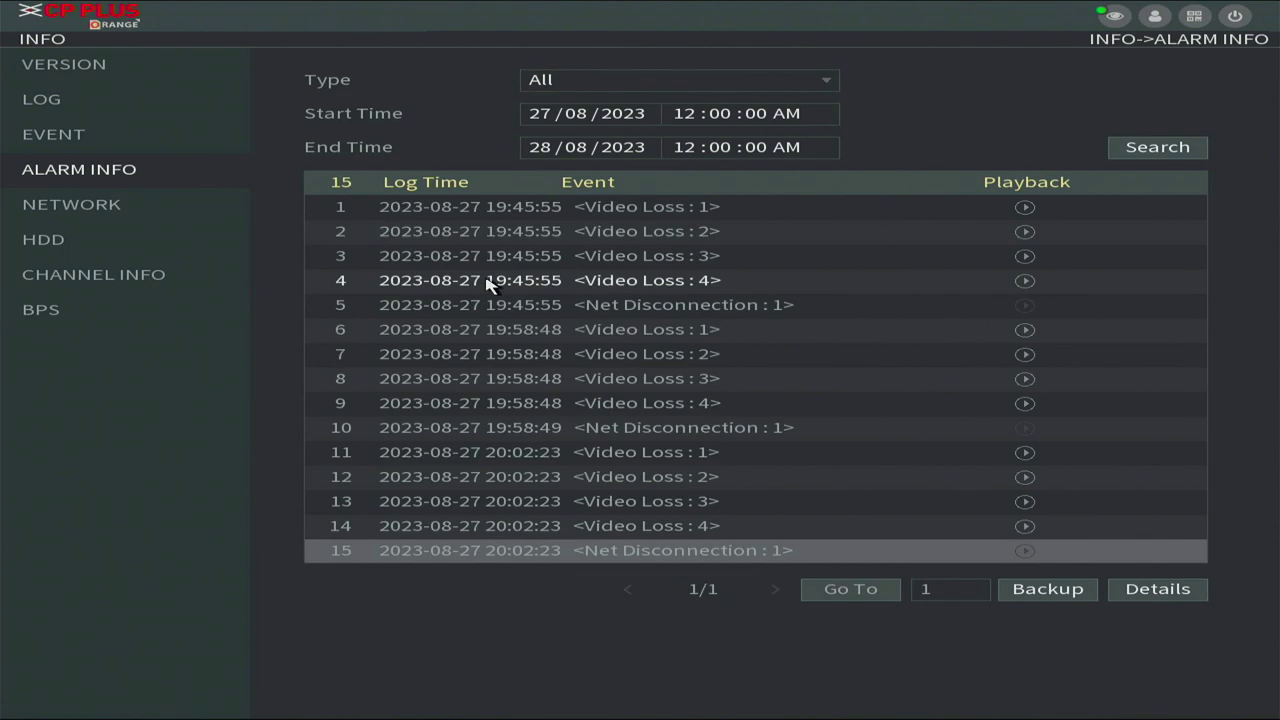
right_click(488, 285)
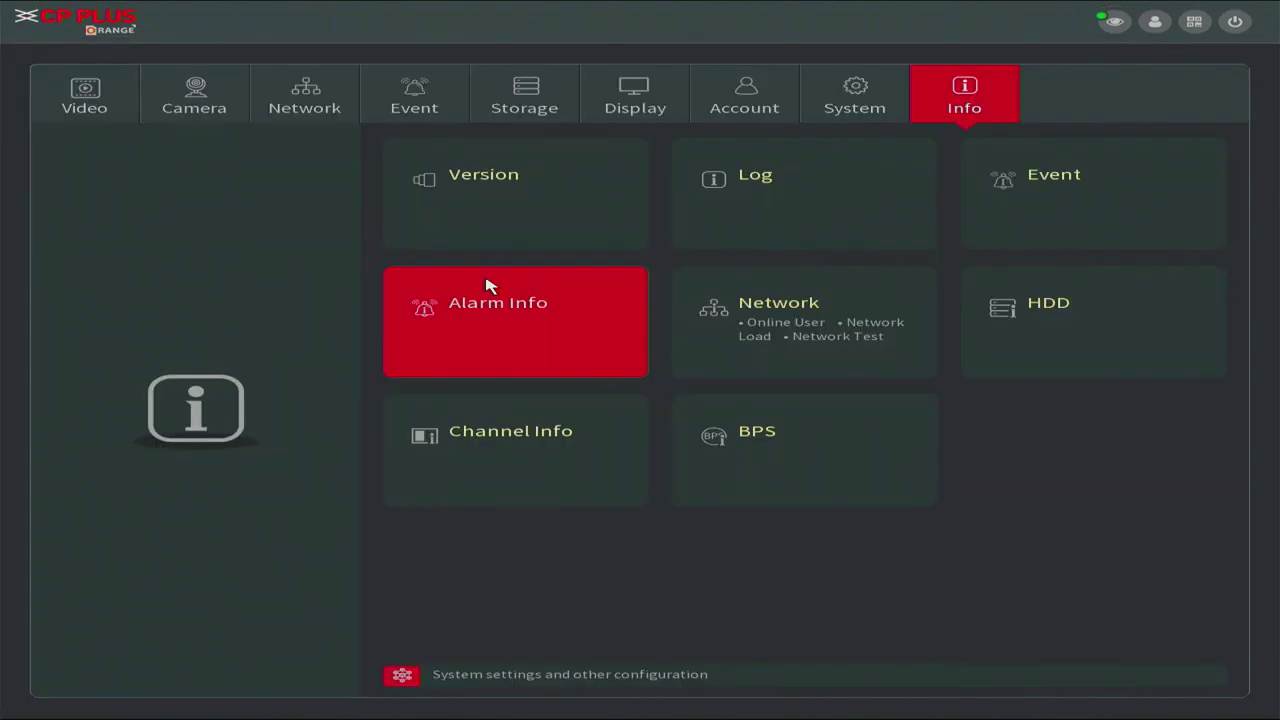
left_click(775, 357)
right_click(790, 292)
left_click(729, 238)
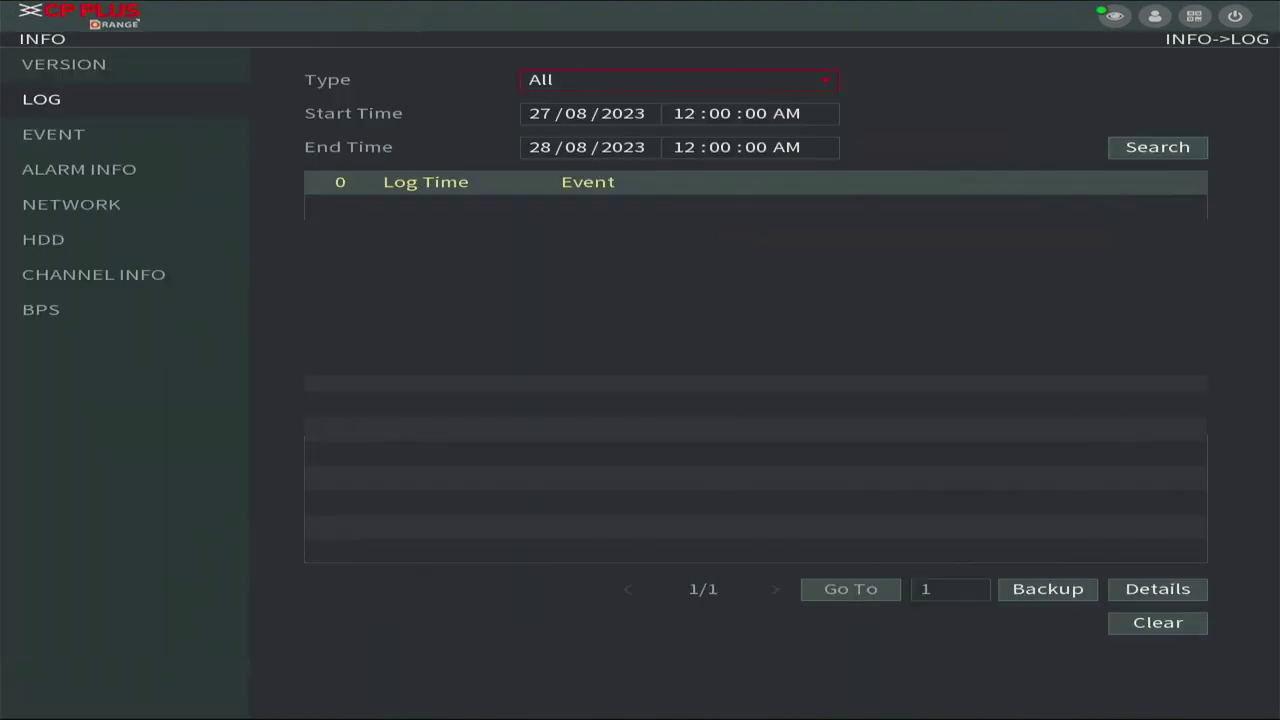
right_click(730, 236)
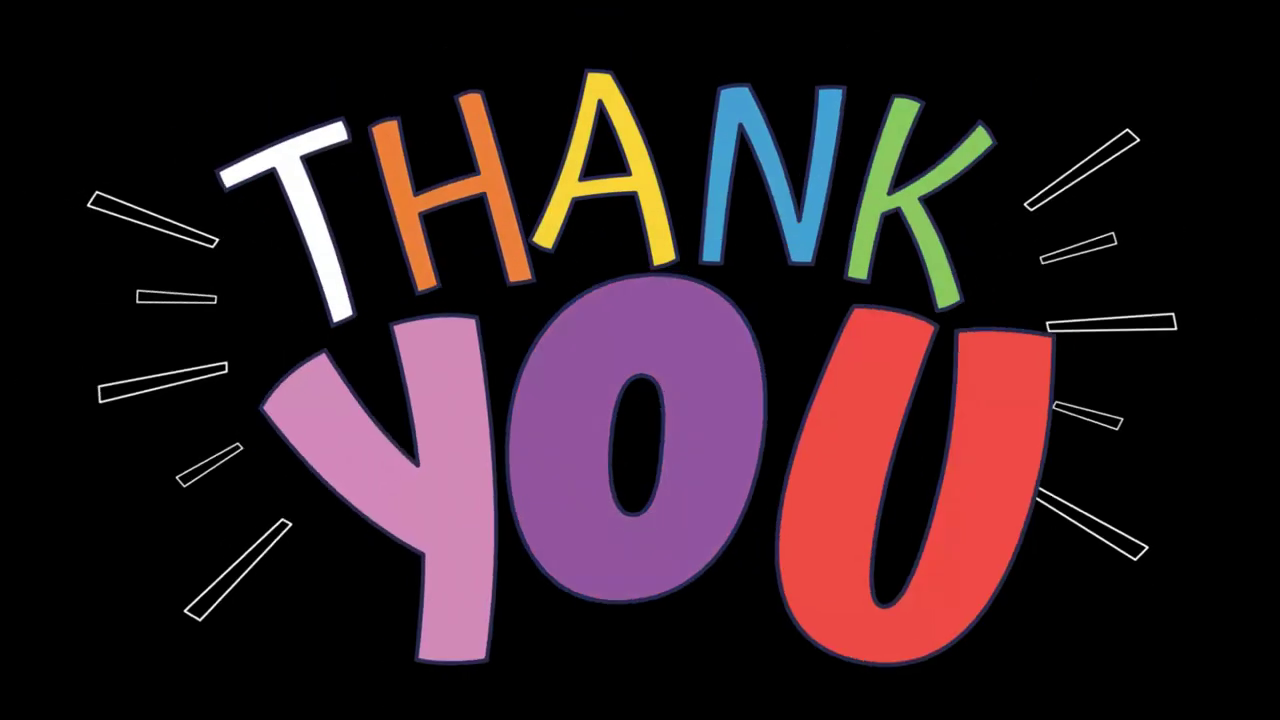